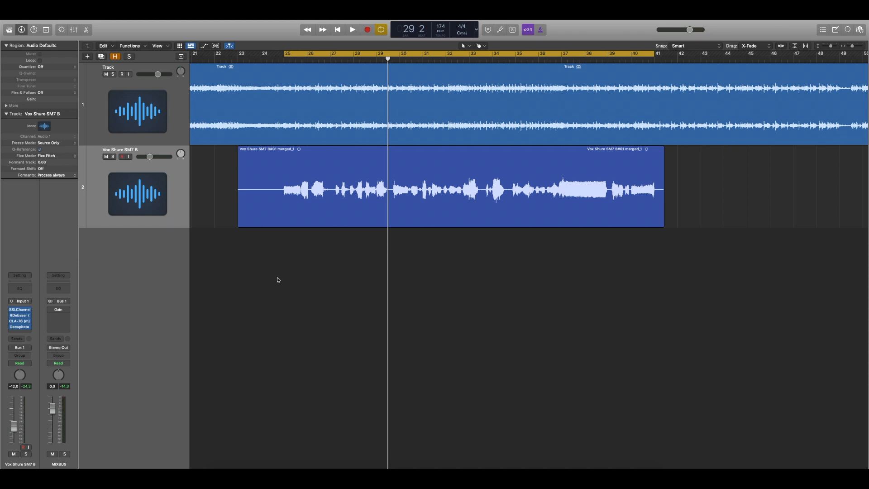
Add a Bus 10 send to the Vox Shure SM7 B channel and name its aux channel ST DELAY.
{"action": "key", "text": "x"}
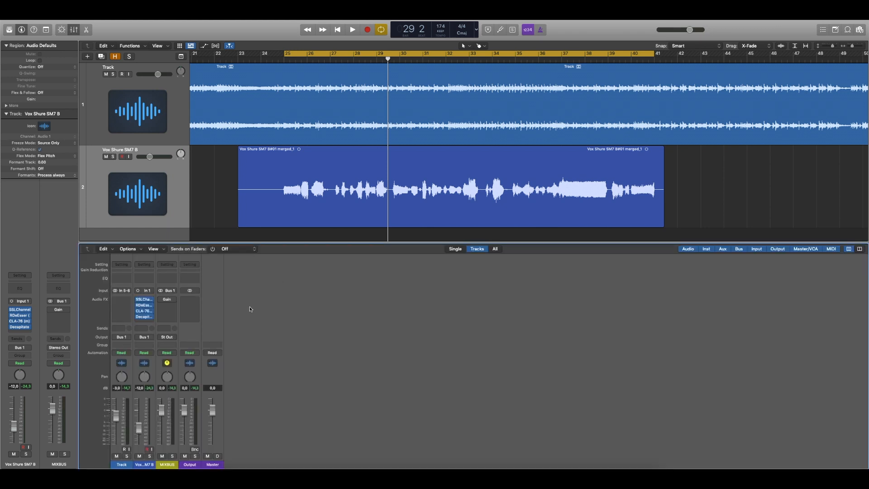
{"action": "left_click", "coordinate": [142, 322]}
{"action": "mouse_move", "coordinate": [180, 337]}
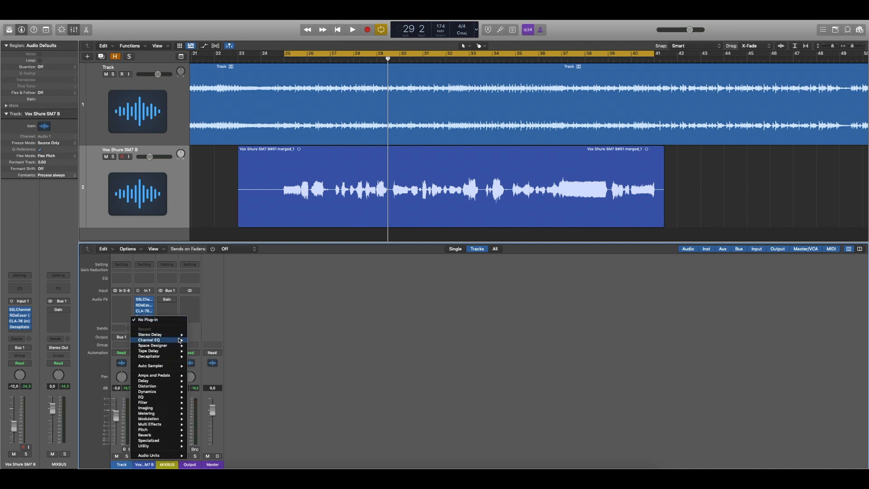
{"action": "left_click", "coordinate": [267, 321]}
{"action": "left_click", "coordinate": [140, 328]}
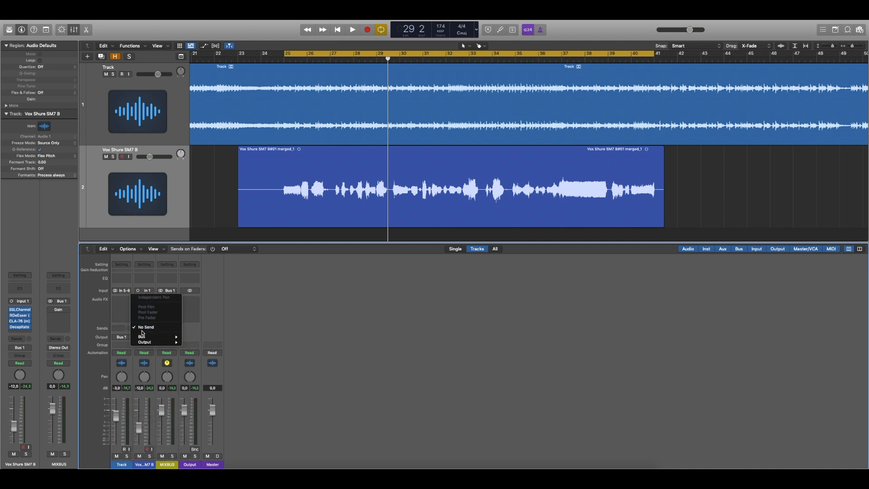
{"action": "mouse_move", "coordinate": [170, 335]}
{"action": "left_click", "coordinate": [199, 302]}
{"action": "double_click", "coordinate": [194, 465]}
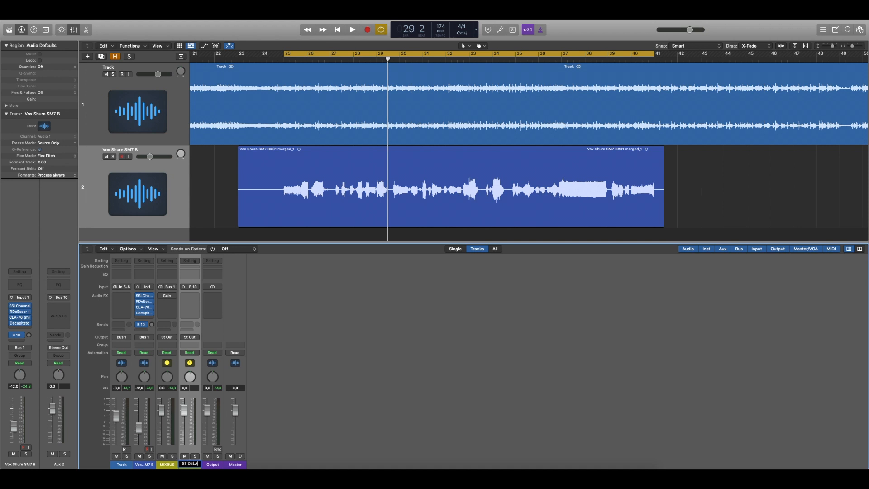
Route the ST DELAY channel's output to Bus 1 and insert a Stereo Delay plug-in on it.
{"action": "left_click", "coordinate": [190, 337]}
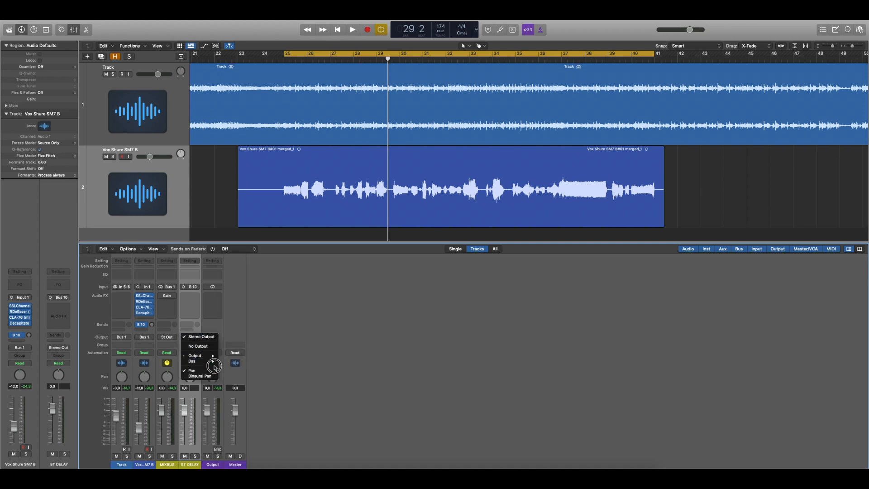
{"action": "left_click", "coordinate": [214, 364]}
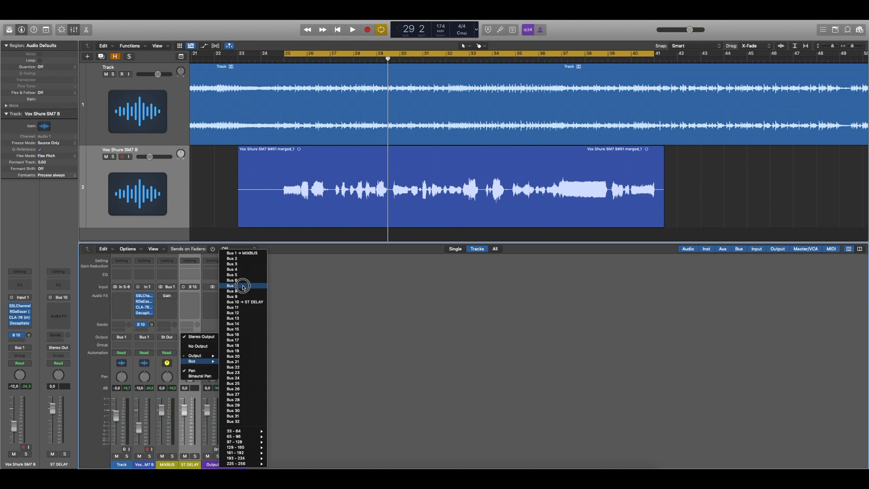
{"action": "left_click", "coordinate": [240, 254]}
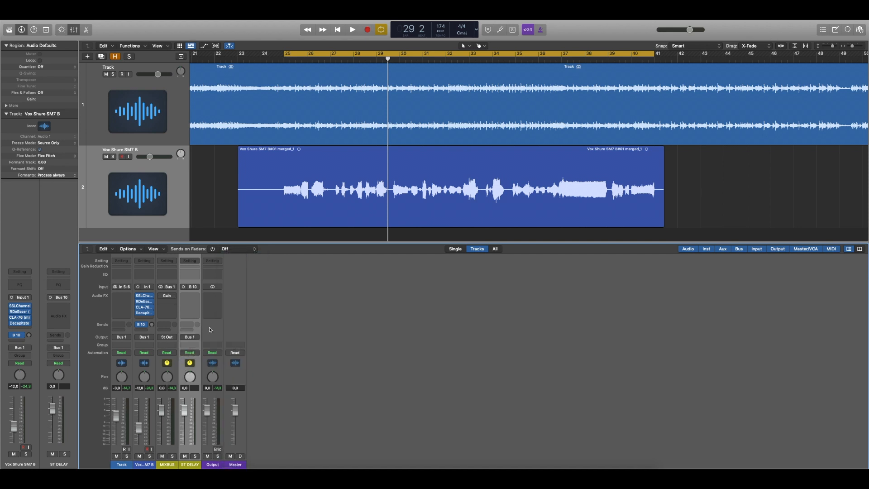
{"action": "left_click", "coordinate": [192, 297]}
{"action": "mouse_move", "coordinate": [199, 310]}
{"action": "left_click", "coordinate": [252, 315]}
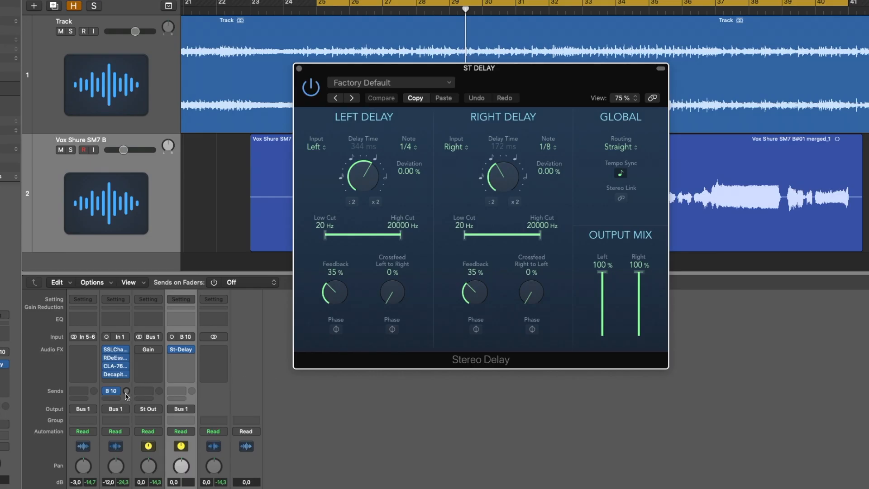
Solo the vocal track and raise its Bus 10 send to about -4.7 dB during playback.
{"action": "left_click_drag", "start_coordinate": [125, 393], "coordinate": [126, 383]}
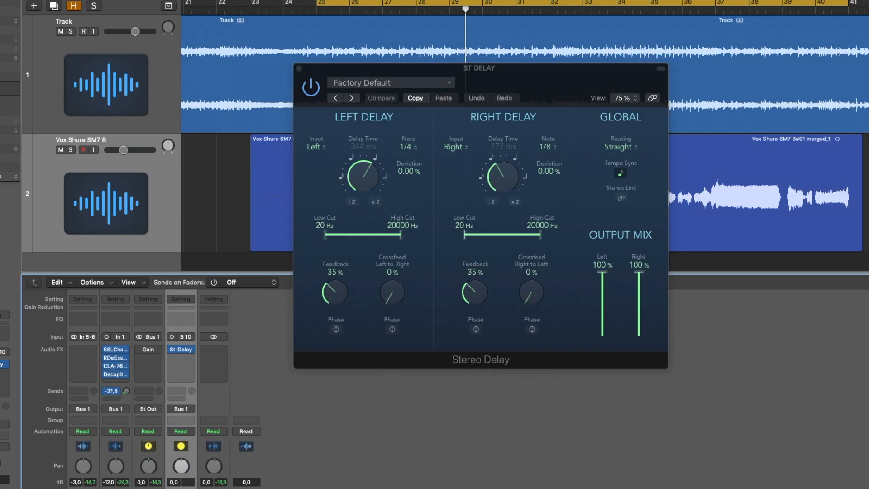
{"action": "key", "text": "s"}
{"action": "left_click_drag", "start_coordinate": [126, 393], "coordinate": [133, 362]}
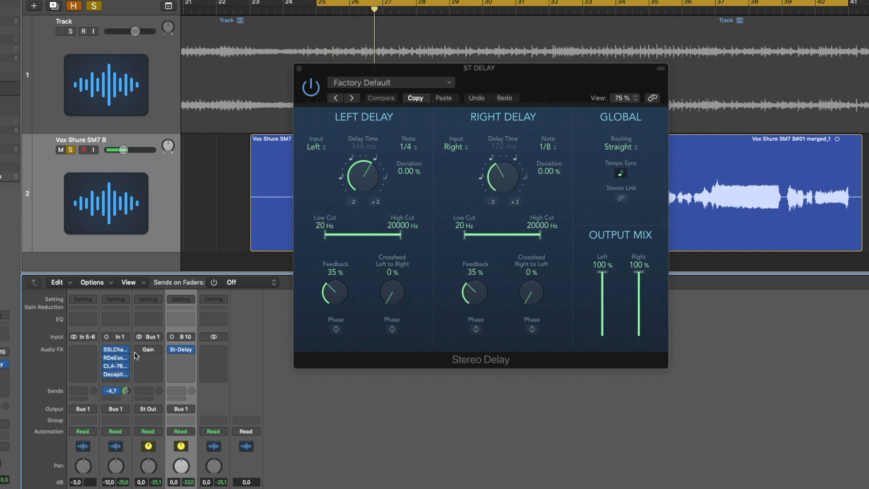
Set the right delay note to 1/4 and offset the delay times to -8.33% deviation left and +8.67% right.
{"action": "left_click", "coordinate": [548, 149]}
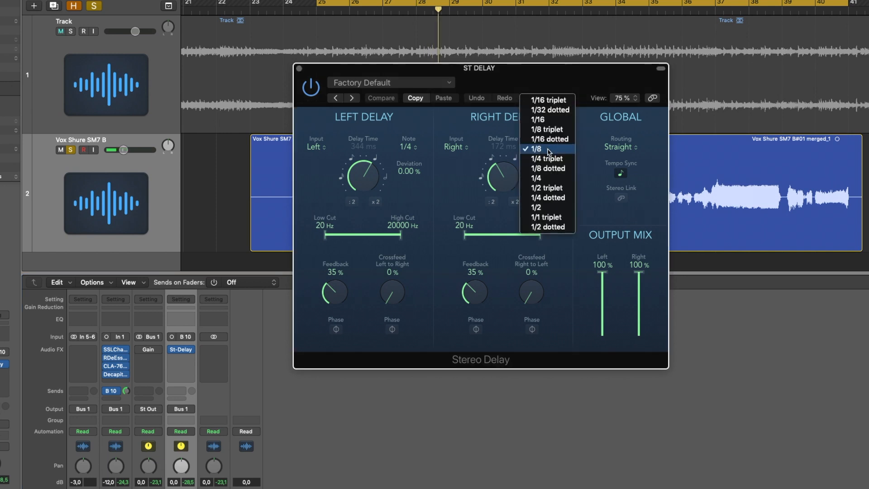
{"action": "left_click", "coordinate": [550, 178]}
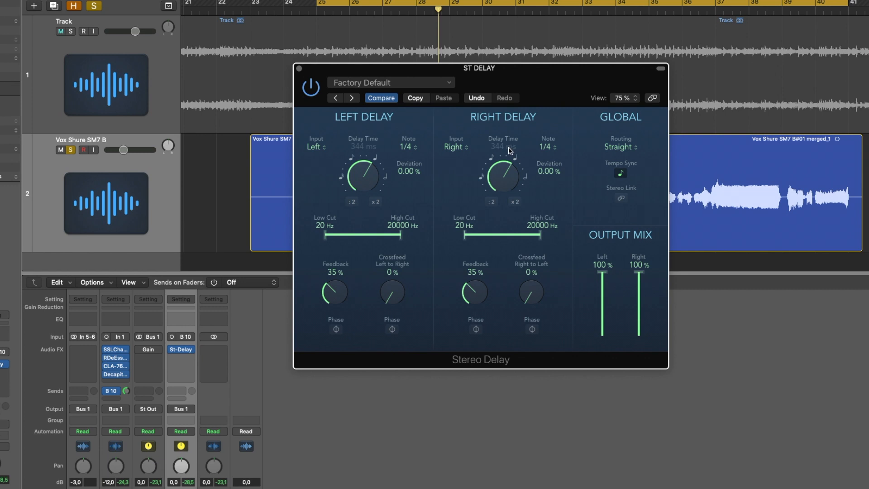
{"action": "key", "text": "space"}
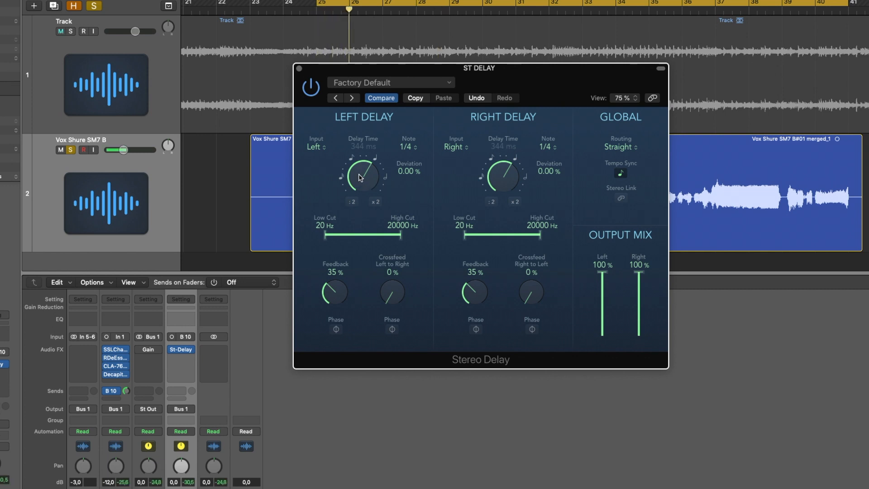
{"action": "left_click_drag", "start_coordinate": [365, 176], "coordinate": [366, 178]}
{"action": "left_click_drag", "start_coordinate": [508, 171], "coordinate": [508, 170]}
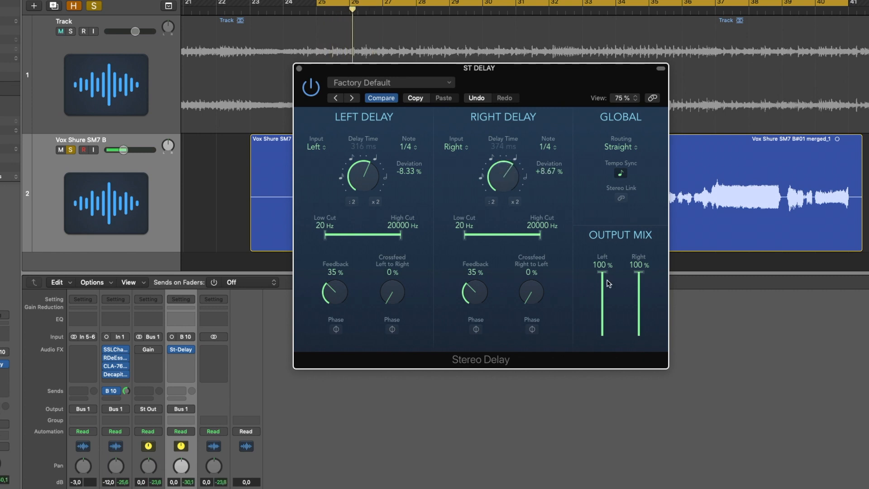
Set the left output mix to 97% and the feedback to 16% on the left and 17% on the right.
{"action": "left_click_drag", "start_coordinate": [603, 278], "coordinate": [604, 280]}
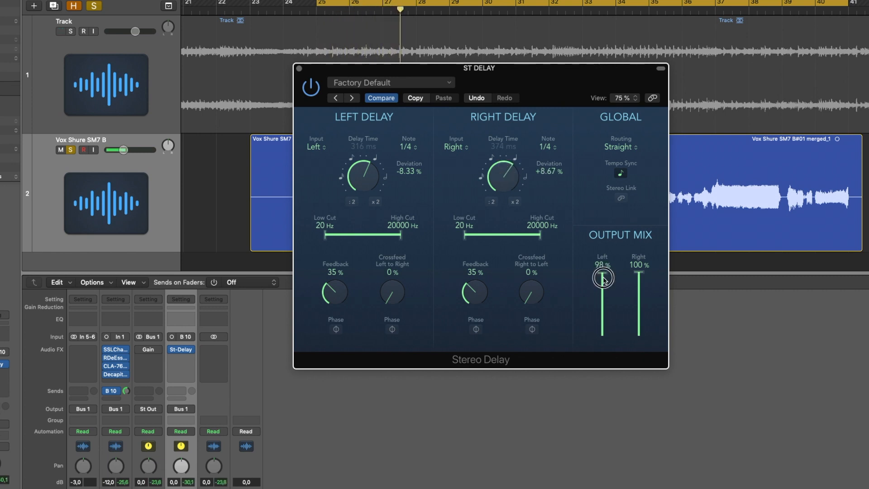
{"action": "left_click_drag", "start_coordinate": [348, 297], "coordinate": [344, 322]}
{"action": "left_click_drag", "start_coordinate": [485, 289], "coordinate": [482, 317]}
{"action": "left_click_drag", "start_coordinate": [329, 290], "coordinate": [329, 294]}
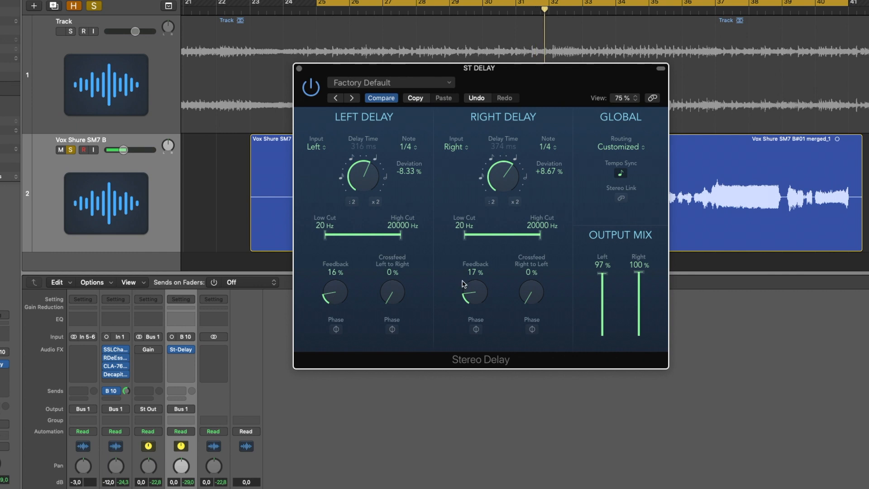
Set both low cuts to 200 Hz and the high cuts to 7500 Hz left and 7900 Hz right.
{"action": "left_click_drag", "start_coordinate": [325, 235], "coordinate": [351, 237]}
{"action": "left_click_drag", "start_coordinate": [464, 235], "coordinate": [518, 240]}
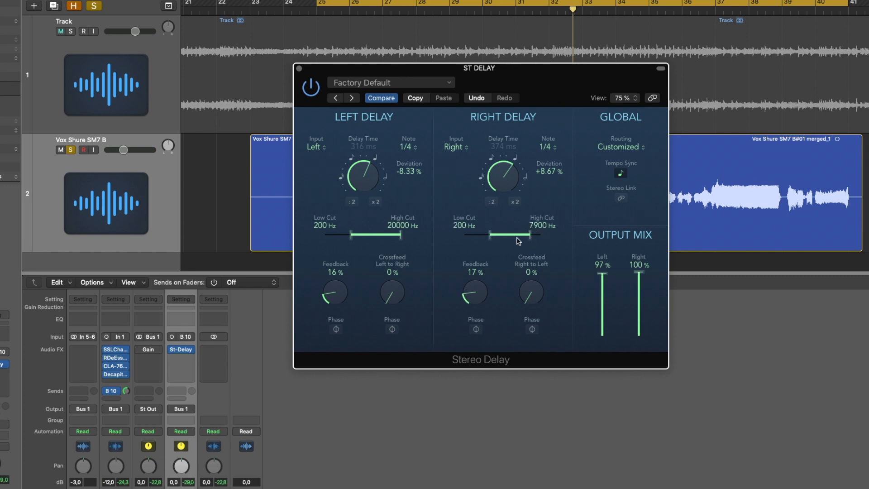
{"action": "left_click_drag", "start_coordinate": [400, 240], "coordinate": [390, 240]}
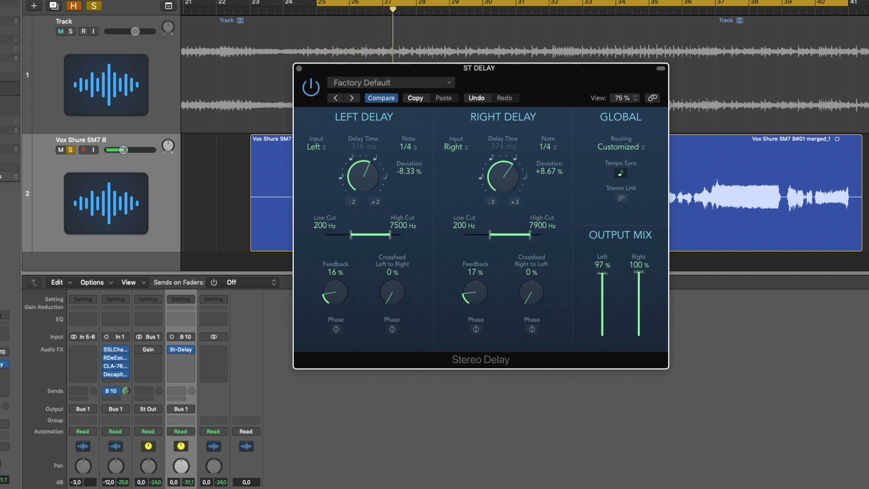
Balance the vocal's Bus 10 send level with the full mix playing unsoloed, and bypass the send.
{"action": "left_click", "coordinate": [129, 436]}
{"action": "mouse_move", "coordinate": [129, 390]}
{"action": "left_mouse_down"}
{"action": "mouse_move", "coordinate": [131, 408]}
{"action": "mouse_move", "coordinate": [131, 374]}
{"action": "mouse_move", "coordinate": [127, 390]}
{"action": "left_mouse_up"}
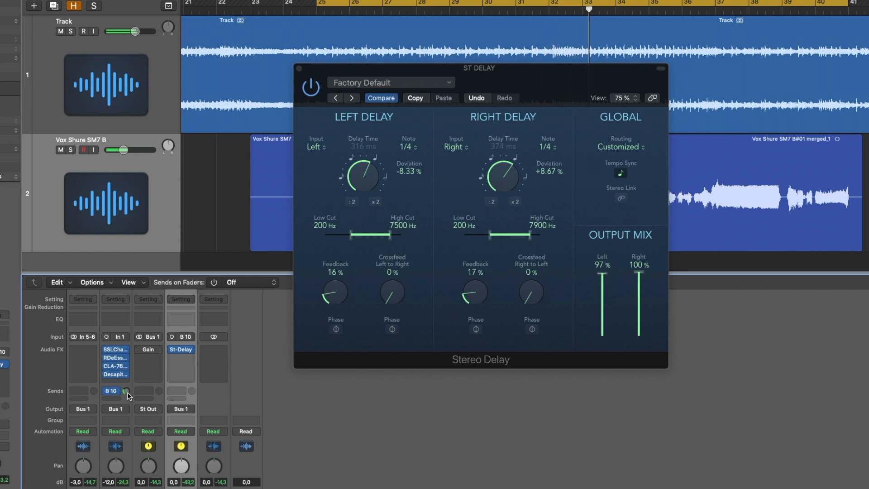
{"action": "left_click", "coordinate": [128, 394]}
{"action": "mouse_move", "coordinate": [128, 395]}
{"action": "left_mouse_down"}
{"action": "mouse_move", "coordinate": [131, 375]}
{"action": "mouse_move", "coordinate": [129, 388]}
{"action": "left_mouse_up"}
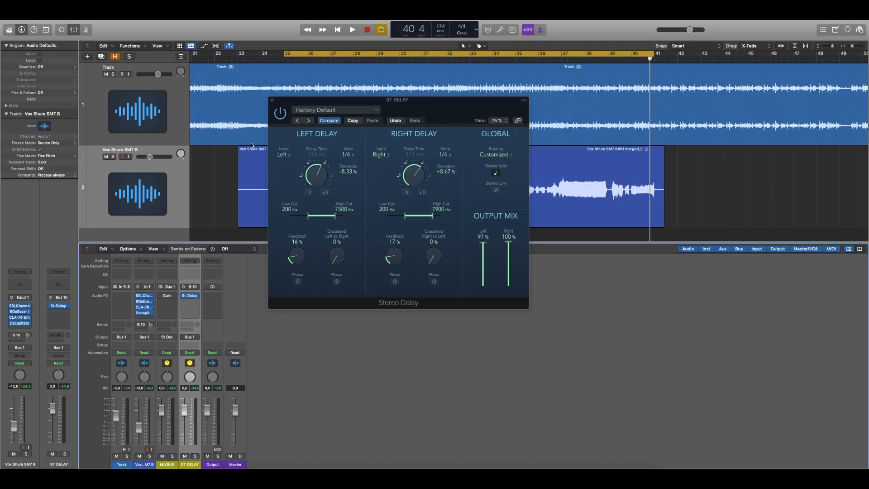
{"action": "left_click", "coordinate": [272, 101]}
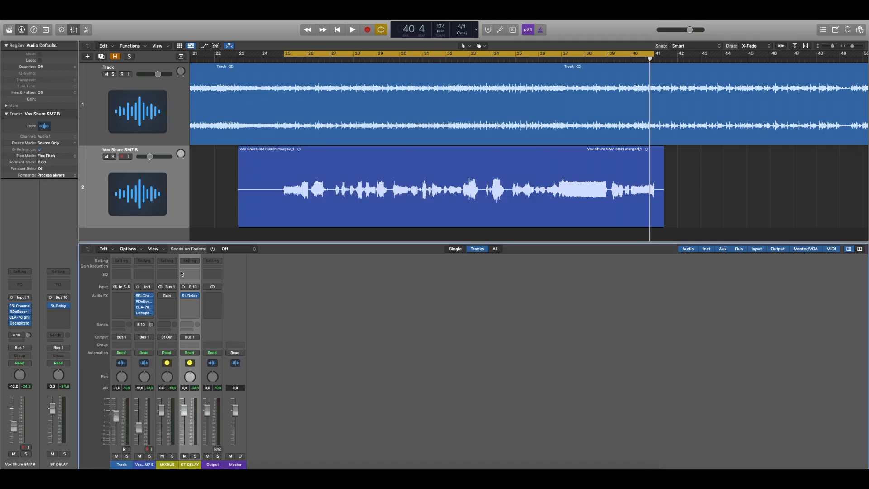
Add a Bus 11 send to the vocal channel and name its aux channel SLAP DELAY.
{"action": "left_click", "coordinate": [145, 330]}
{"action": "mouse_move", "coordinate": [151, 339]}
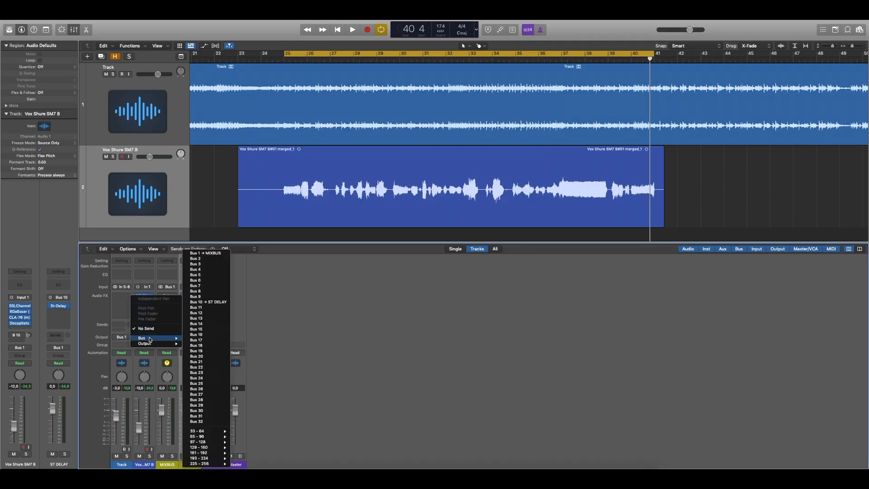
{"action": "left_click", "coordinate": [205, 308]}
{"action": "left_click", "coordinate": [212, 465]}
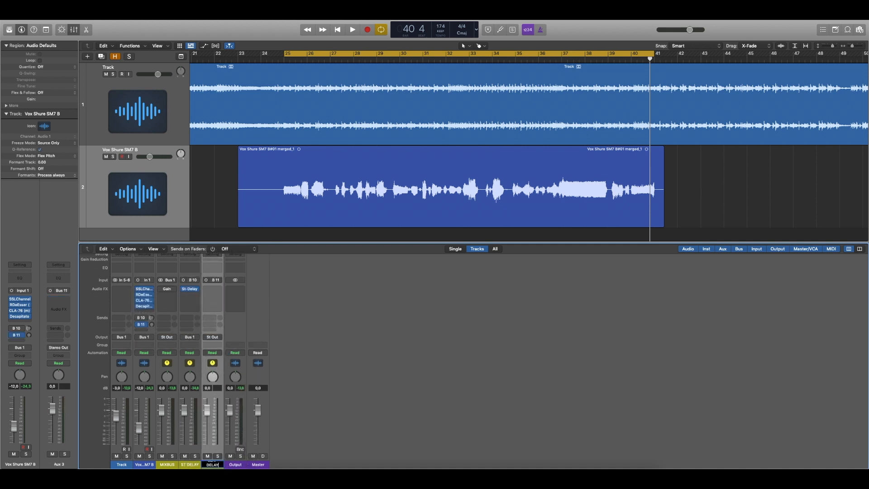
Copy the Stereo Delay plug-in from ST DELAY onto SLAP DELAY and route that channel's output to Bus 1.
{"action": "left_click_drag", "start_coordinate": [191, 290], "coordinate": [213, 290]}
{"action": "left_click", "coordinate": [212, 338]}
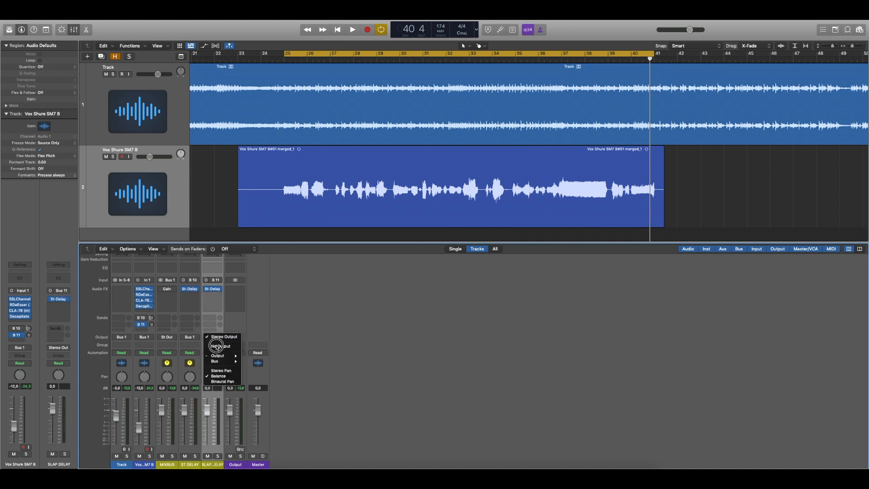
{"action": "mouse_move", "coordinate": [224, 361]}
{"action": "left_click", "coordinate": [261, 254]}
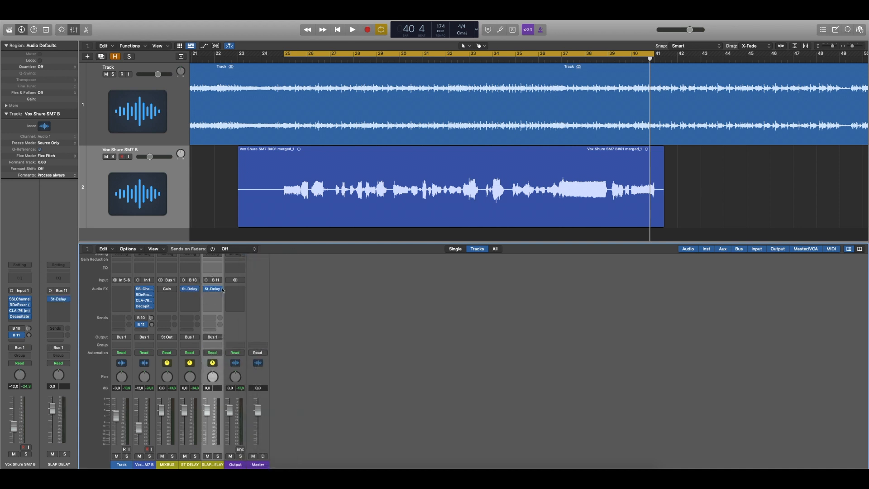
Set the slap delay to 1/16 at -6.67% left and 1/8 triplet at -6.33% right, with 0% feedback on both sides.
{"action": "left_click", "coordinate": [214, 290]}
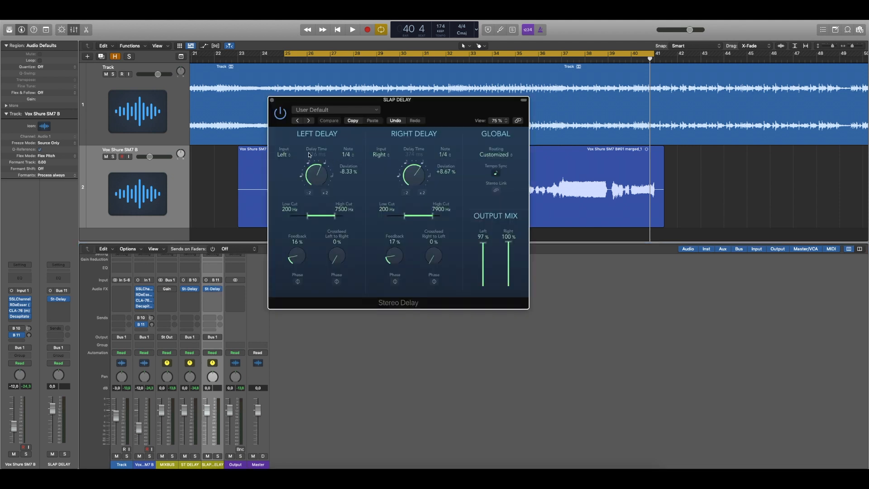
{"action": "left_click_drag", "start_coordinate": [318, 175], "coordinate": [317, 215]}
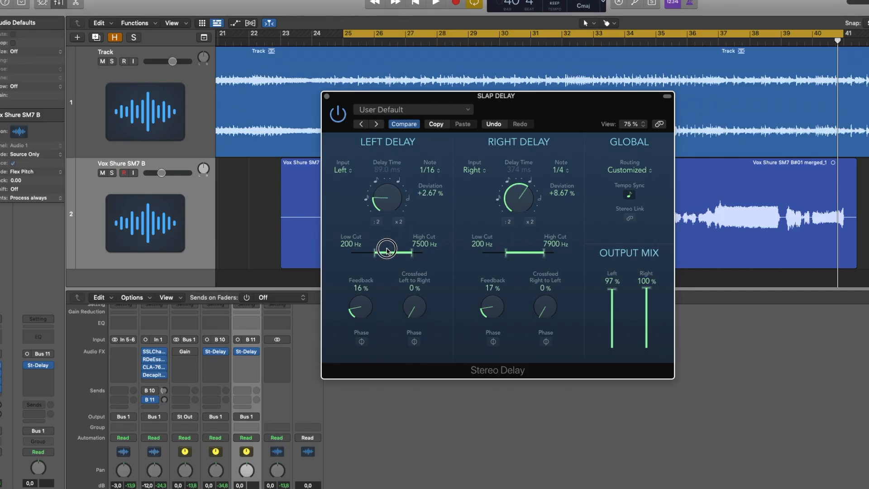
{"action": "left_click_drag", "start_coordinate": [387, 251], "coordinate": [387, 252]}
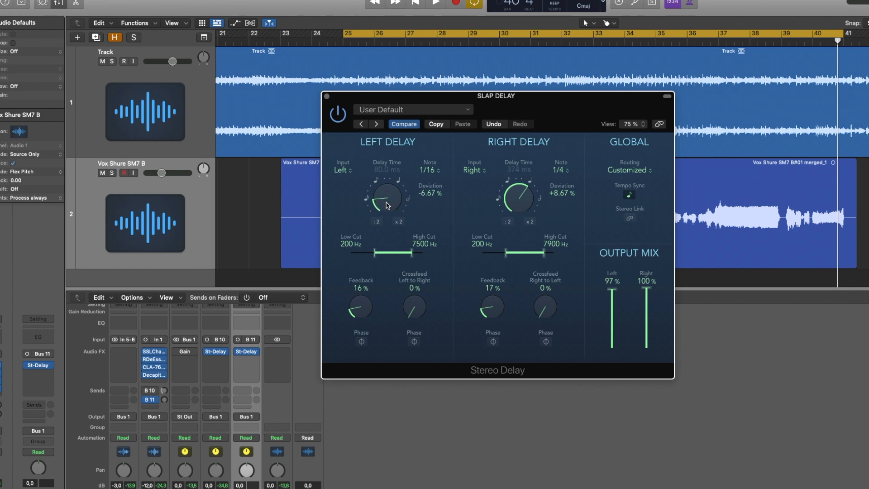
{"action": "left_click_drag", "start_coordinate": [513, 204], "coordinate": [512, 253]}
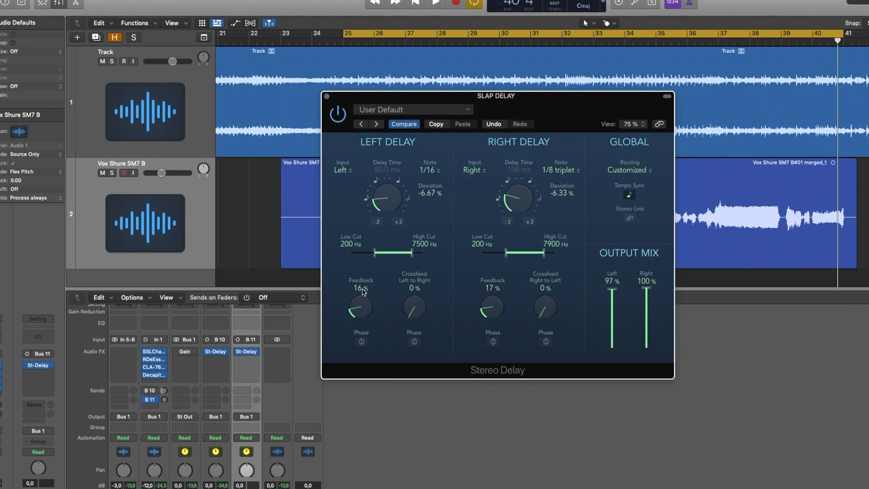
{"action": "left_click", "coordinate": [360, 304], "text": "alt"}
{"action": "left_click", "coordinate": [492, 309], "text": "alt"}
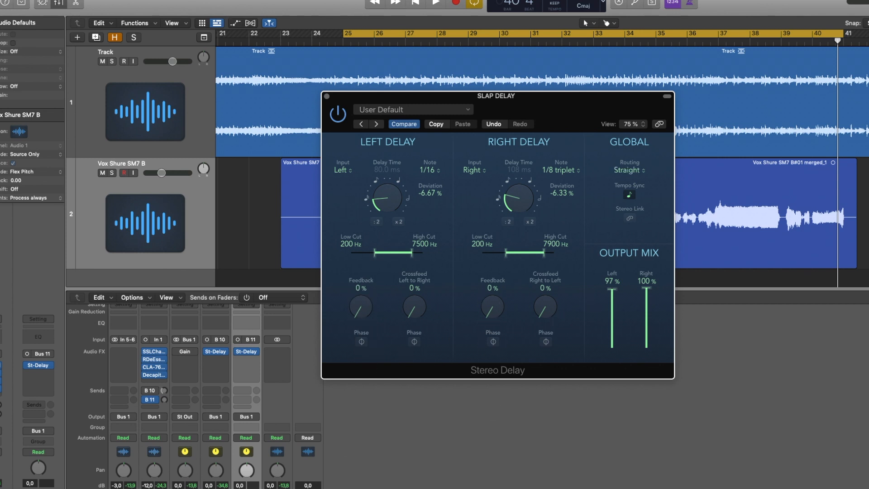
Play the vocal soloed and set the slap delay's high cut to 6600 Hz on both sides.
{"action": "key", "text": "ctrl+s"}
{"action": "key", "text": "space"}
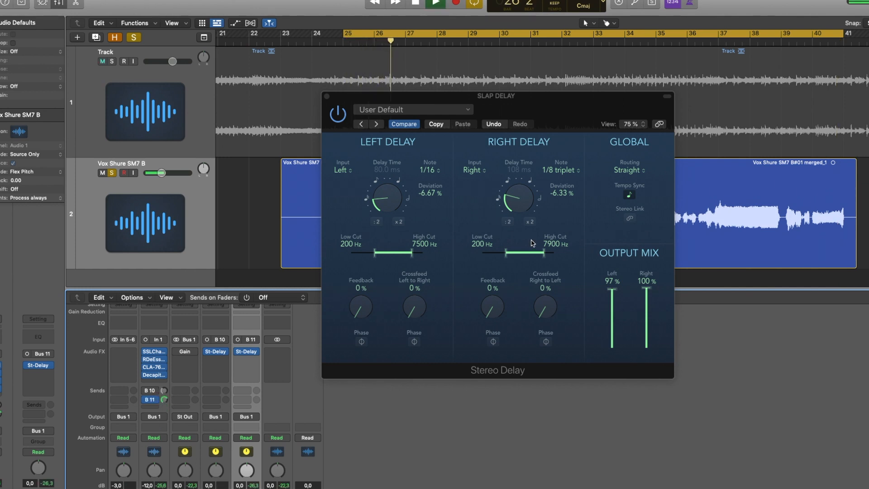
{"action": "left_click_drag", "start_coordinate": [412, 252], "coordinate": [412, 257]}
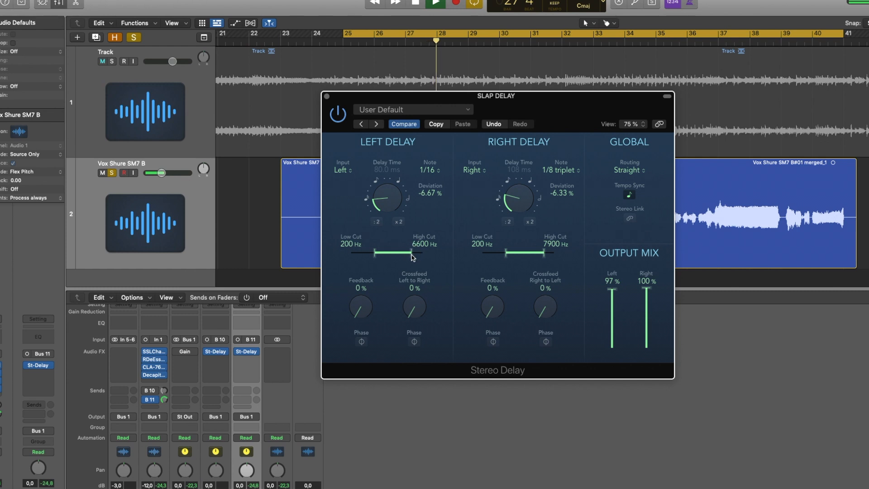
{"action": "left_click_drag", "start_coordinate": [544, 253], "coordinate": [544, 255]}
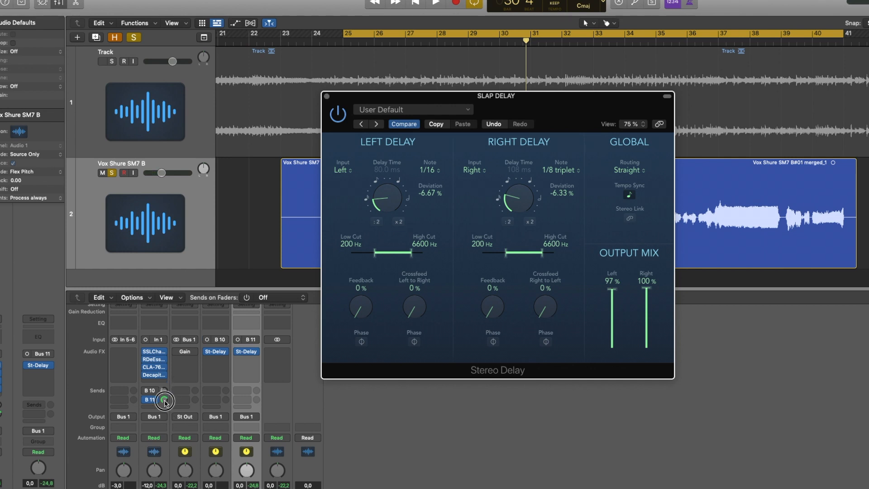
Adjust the vocal's Bus 11 send level against the unsoloed mix, switching the send off and on to compare.
{"action": "key", "text": "s"}
{"action": "key", "text": "space"}
{"action": "mouse_move", "coordinate": [164, 400]}
{"action": "left_mouse_down"}
{"action": "mouse_move", "coordinate": [168, 378]}
{"action": "mouse_move", "coordinate": [164, 398]}
{"action": "left_mouse_up"}
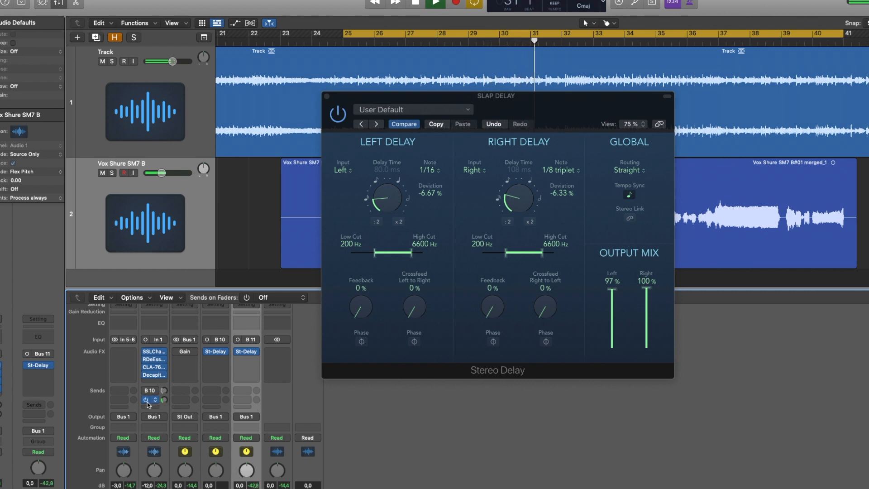
{"action": "left_click", "coordinate": [145, 401]}
{"action": "left_click", "coordinate": [145, 400]}
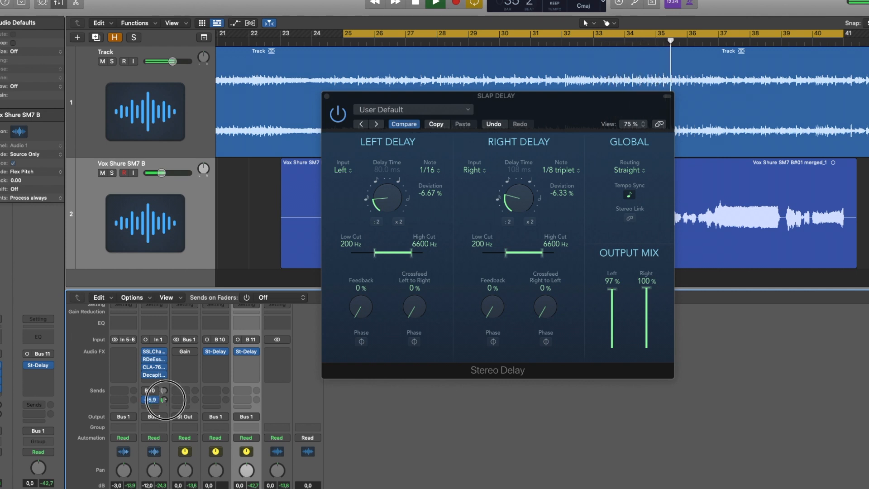
Raise the vocal's Bus 11 send in the full mix, repeatedly bypassing and re-enabling it to judge the slap delay.
{"action": "left_click", "coordinate": [146, 400]}
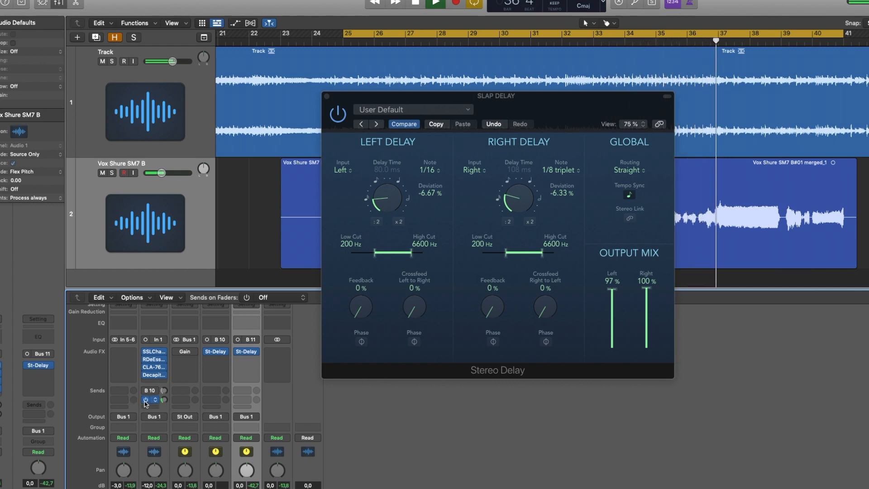
{"action": "left_click", "coordinate": [145, 400]}
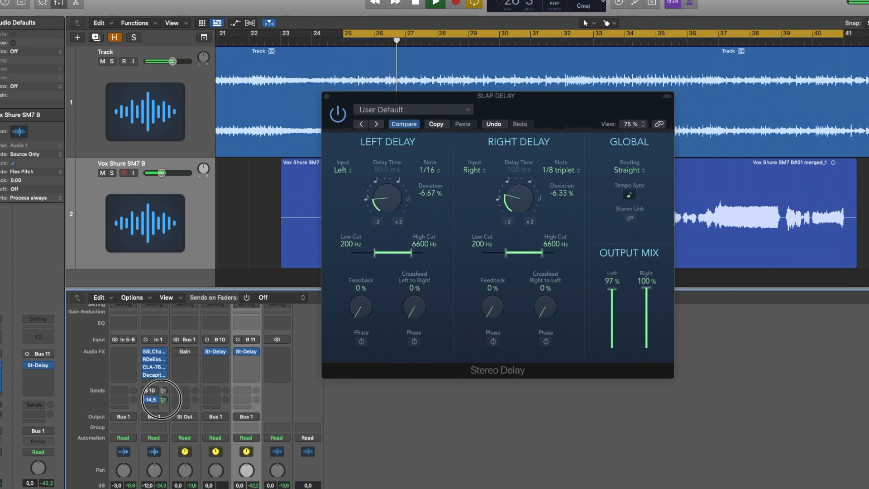
{"action": "left_click", "coordinate": [164, 399]}
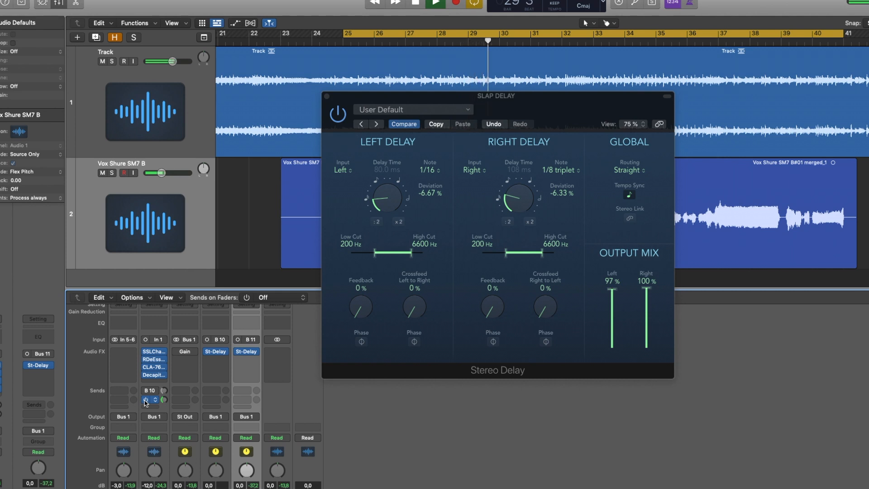
{"action": "left_click", "coordinate": [164, 402]}
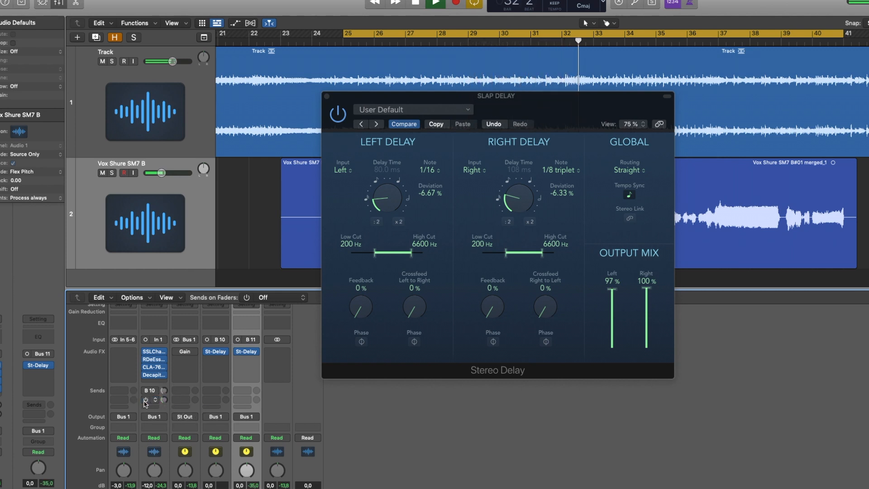
{"action": "left_click", "coordinate": [145, 400]}
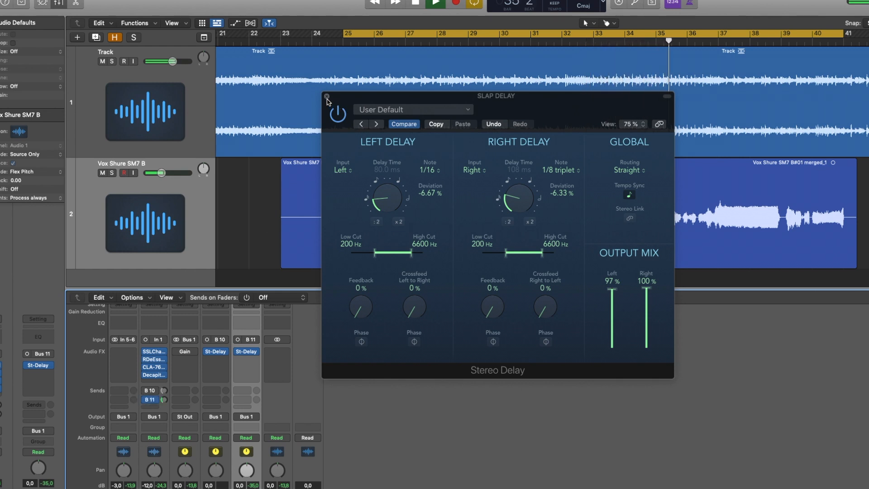
Solo the vocal, switch off its Bus 11 send and close the SLAP DELAY plug-in window.
{"action": "key", "text": "s"}
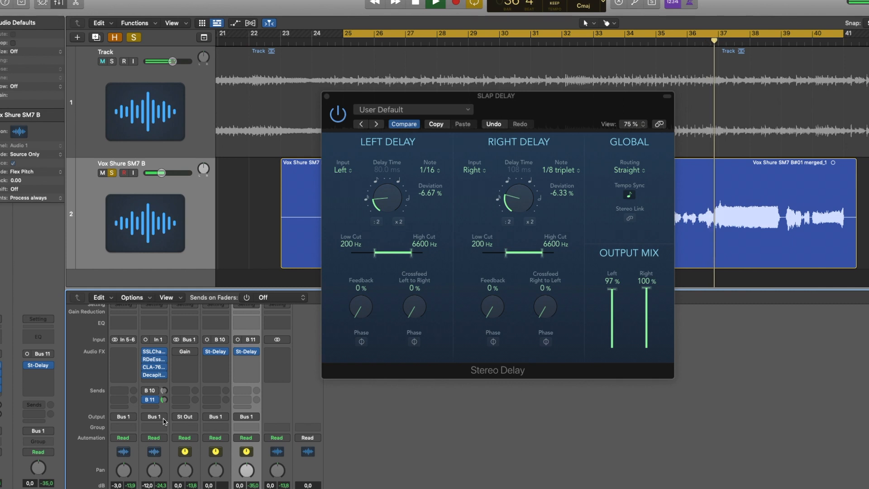
{"action": "left_click", "coordinate": [147, 400]}
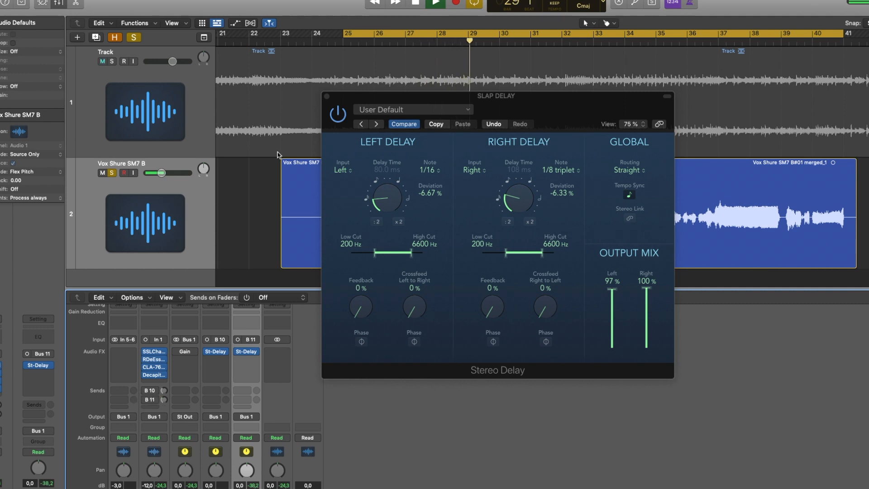
{"action": "left_click", "coordinate": [327, 96]}
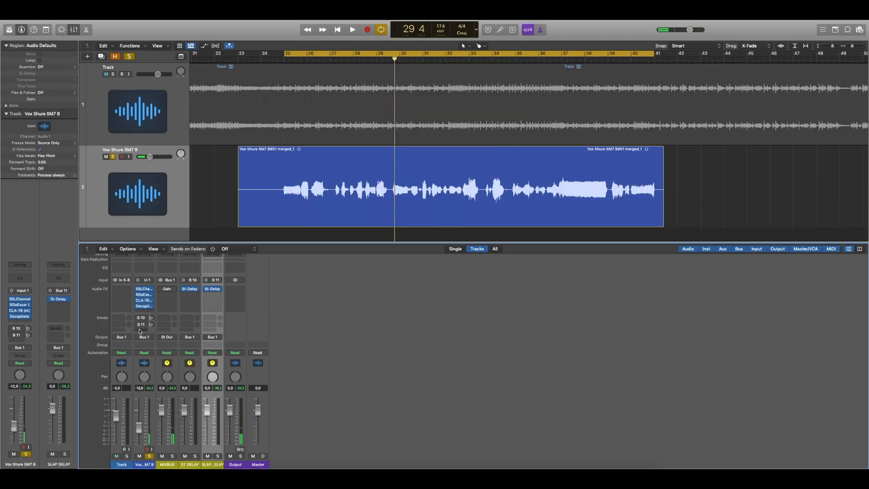
Unsolo the vocal, add a send to Bus 12 and rename the new aux channel REVERB.
{"action": "left_click", "coordinate": [150, 456]}
{"action": "left_click", "coordinate": [145, 331]}
{"action": "mouse_move", "coordinate": [156, 338]}
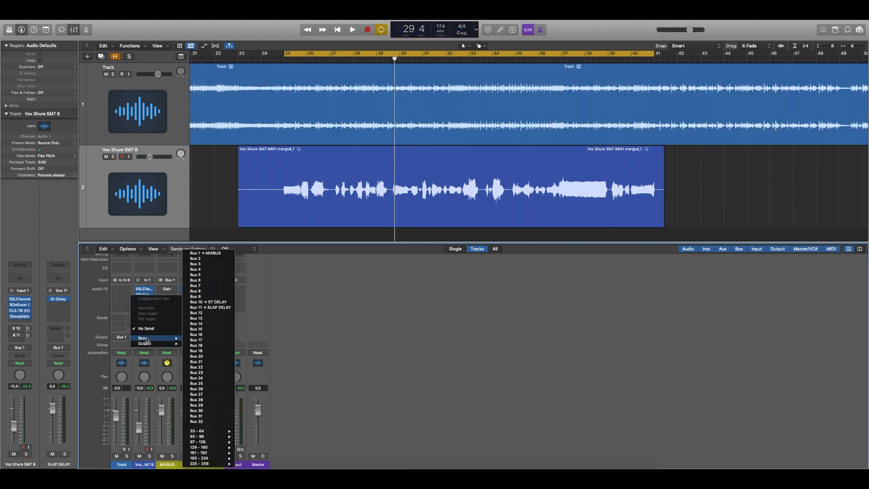
{"action": "left_click", "coordinate": [210, 317]}
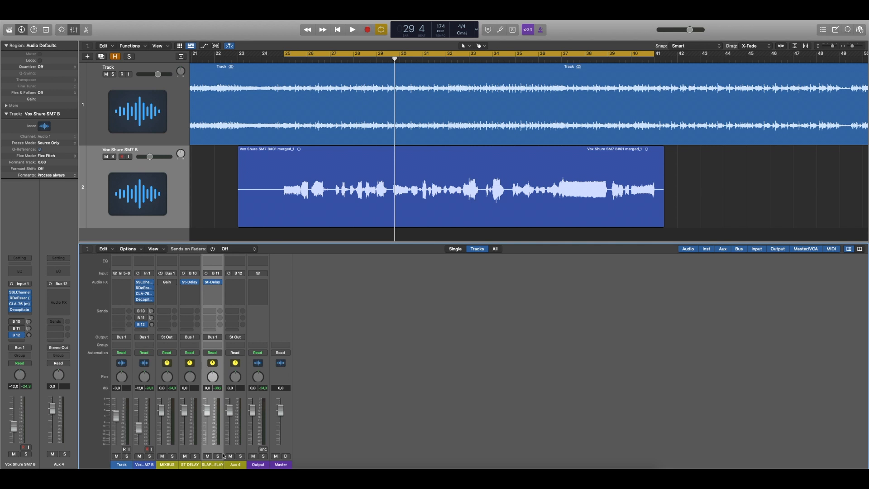
{"action": "double_click", "coordinate": [233, 464]}
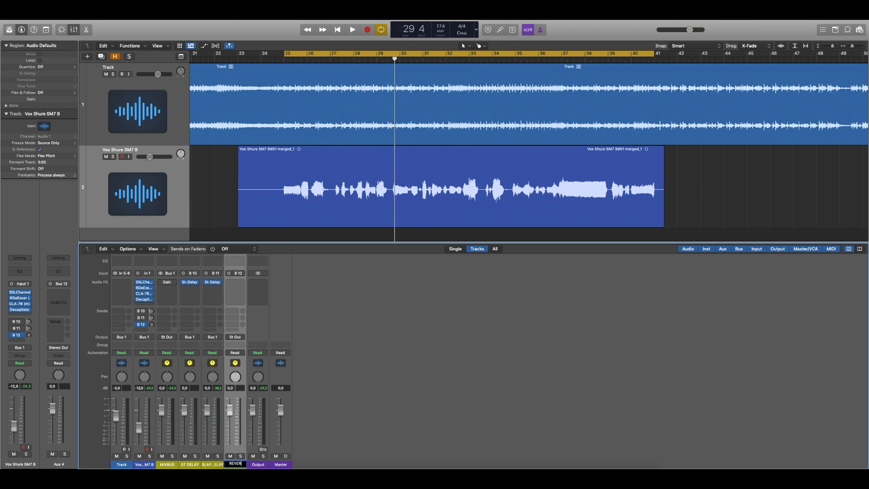
Route the REVERB channel's output to Bus 1 and insert Space Designer on it.
{"action": "left_click", "coordinate": [235, 338]}
{"action": "mouse_move", "coordinate": [255, 356]}
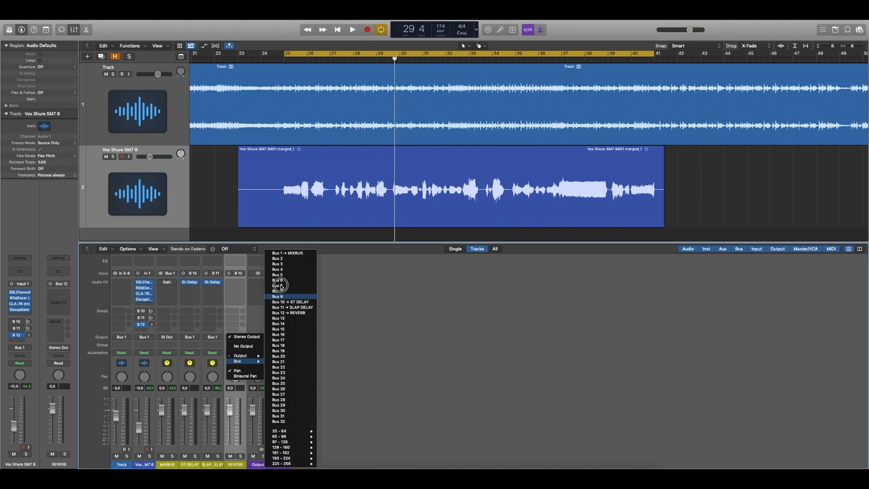
{"action": "left_click", "coordinate": [283, 254]}
{"action": "left_click", "coordinate": [239, 281]}
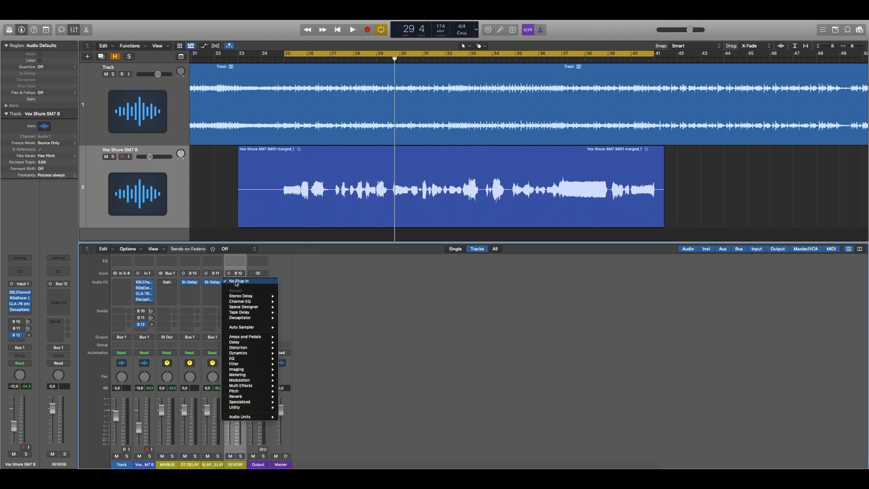
{"action": "mouse_move", "coordinate": [246, 306]}
{"action": "left_click", "coordinate": [301, 312]}
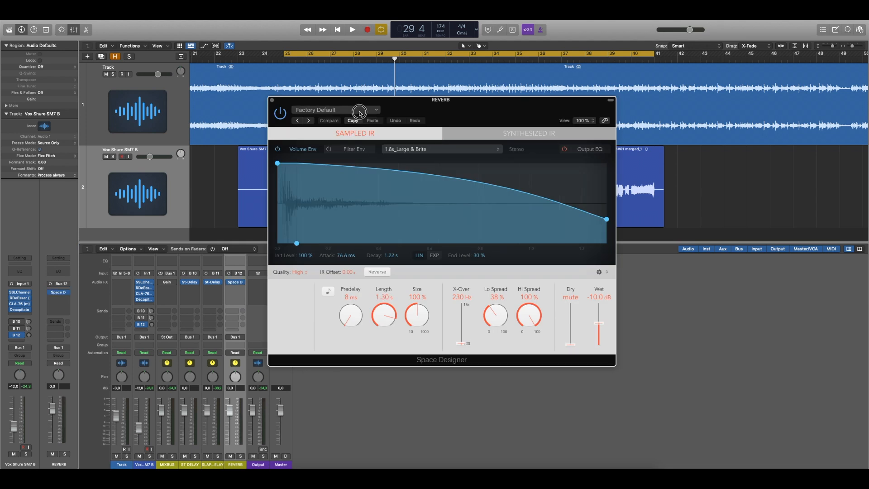
Load the 1.3s Medium Hall preset from the medium space halls in Space Designer.
{"action": "left_click", "coordinate": [360, 112]}
{"action": "mouse_move", "coordinate": [344, 249]}
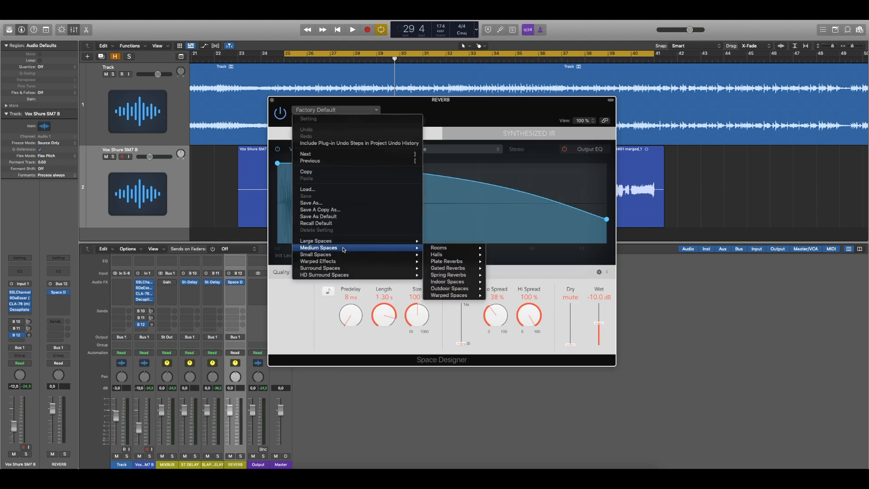
{"action": "mouse_move", "coordinate": [458, 253]}
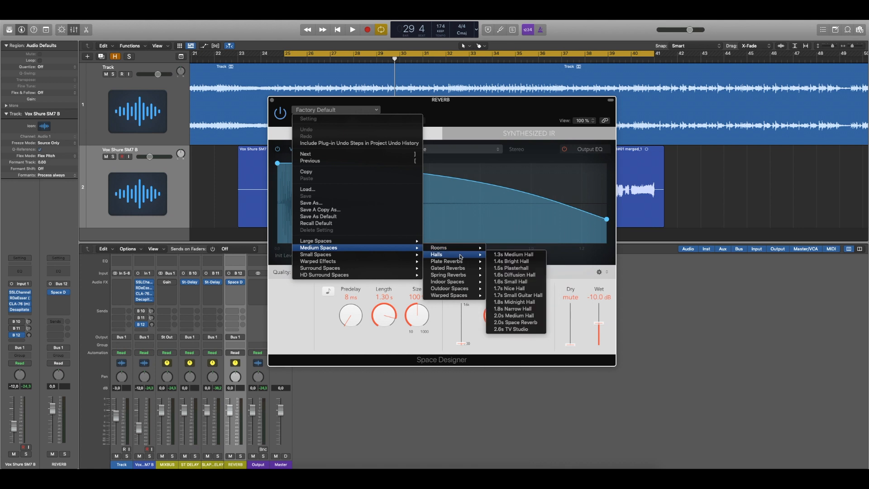
{"action": "left_click", "coordinate": [513, 255]}
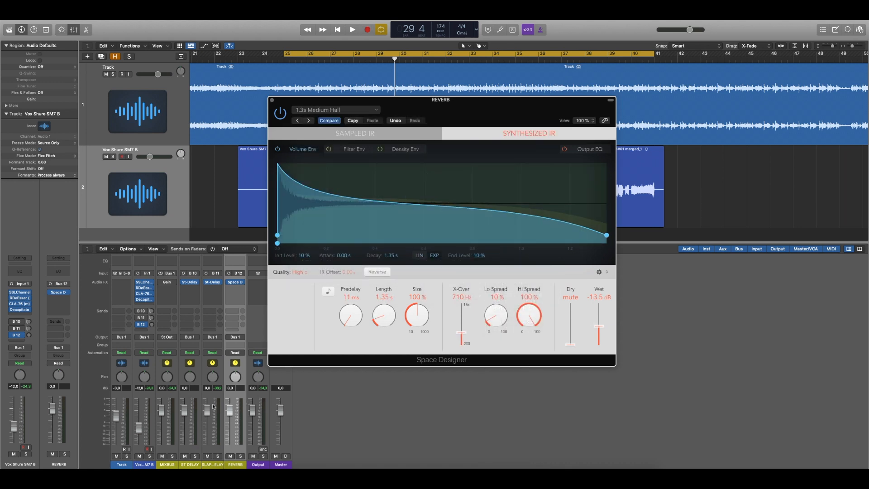
Play the vocal soloed and bring up its Bus 12 send level to feed the reverb.
{"action": "left_click", "coordinate": [150, 456]}
{"action": "key", "text": "space"}
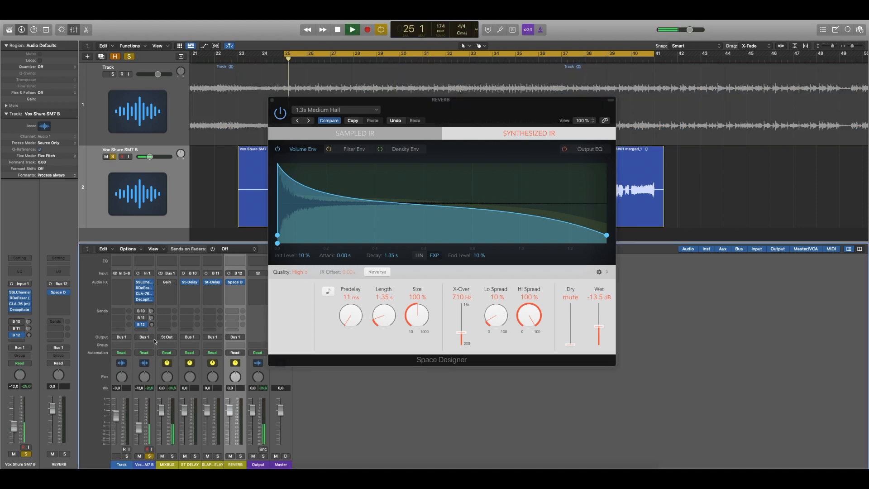
{"action": "left_click_drag", "start_coordinate": [152, 326], "coordinate": [158, 289]}
{"action": "left_click", "coordinate": [155, 329]}
{"action": "left_click", "coordinate": [154, 327], "text": "alt"}
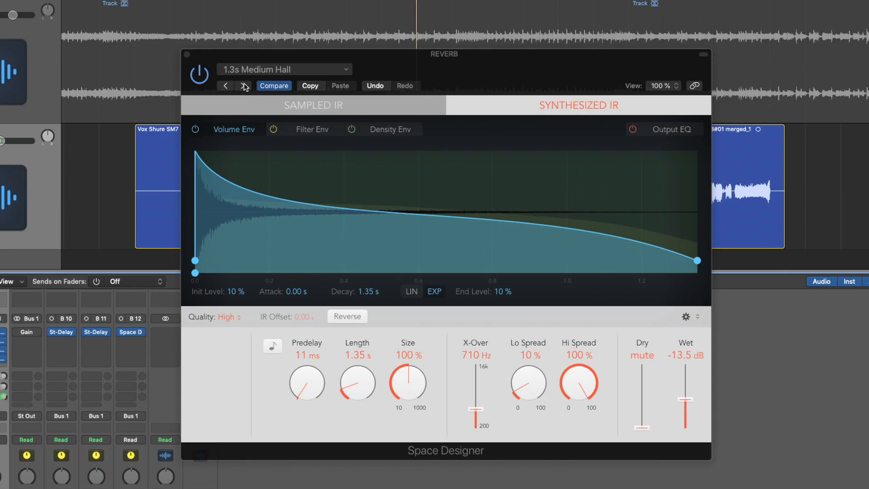
Audition the following hall presets, choose 1.6s Small Hall and close Space Designer.
{"action": "left_click", "coordinate": [309, 121]}
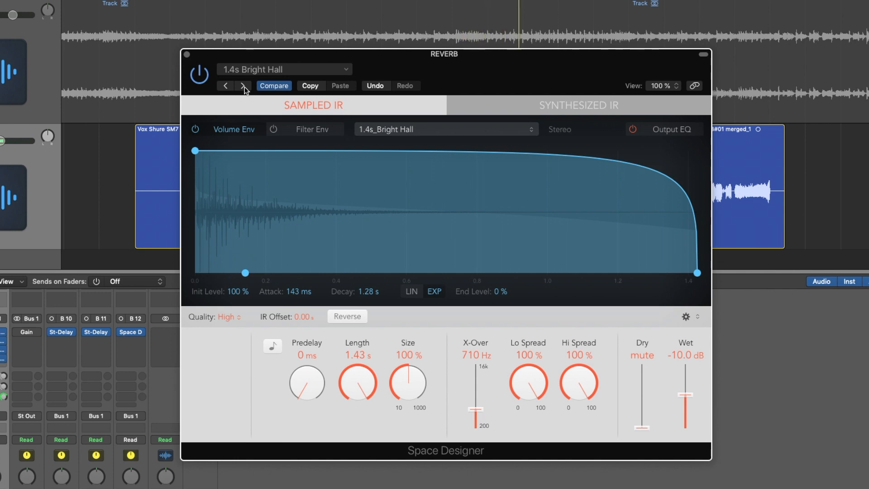
{"action": "left_click", "coordinate": [244, 85]}
{"action": "left_click", "coordinate": [243, 86]}
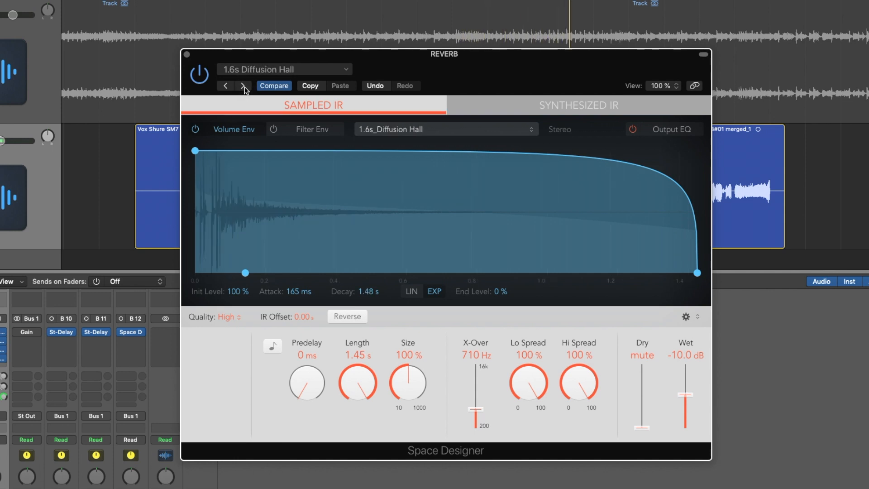
{"action": "left_click", "coordinate": [244, 86]}
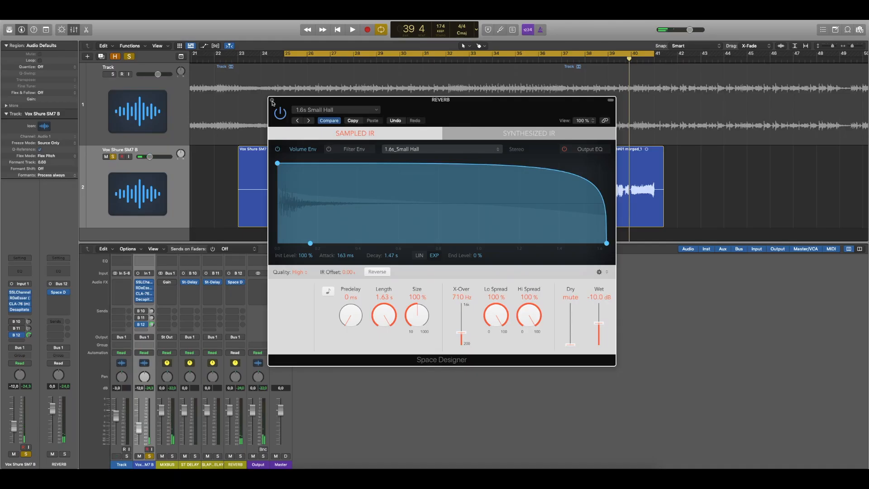
{"action": "left_click", "coordinate": [272, 100]}
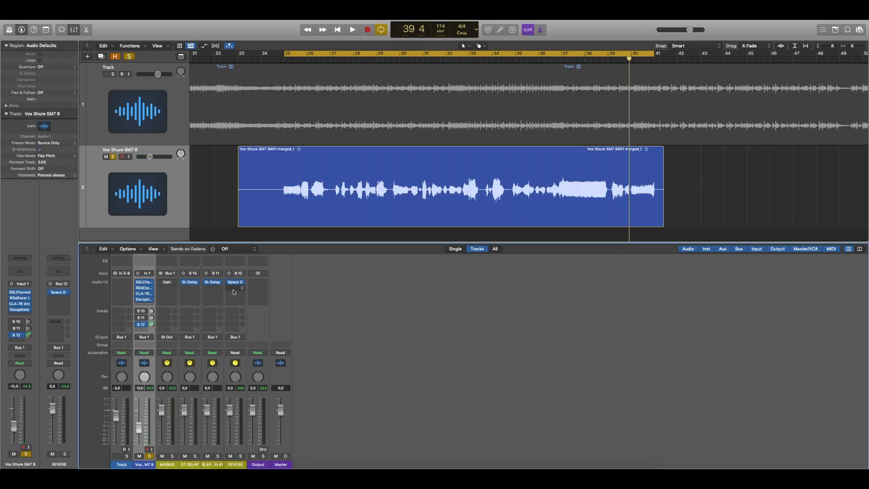
Add a Channel EQ to REVERB with a low cut at 280 Hz and a high cut at 8050 Hz.
{"action": "double_click", "coordinate": [240, 263]}
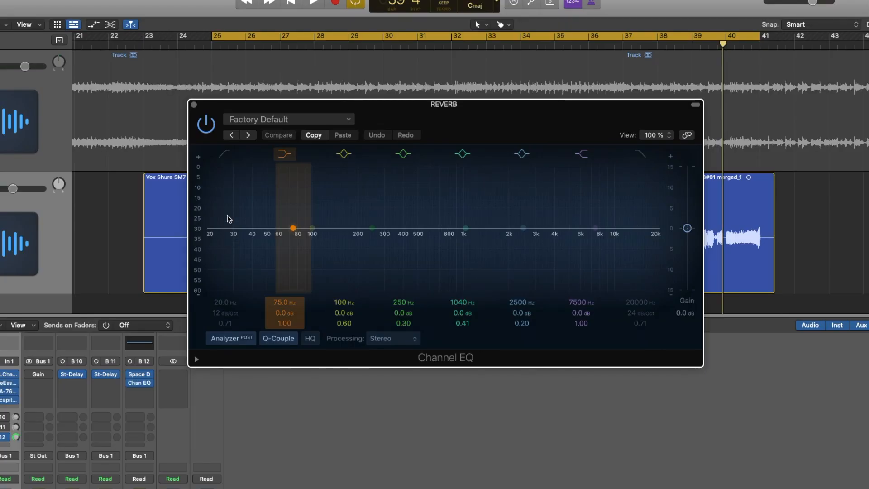
{"action": "key", "text": "space"}
{"action": "left_click", "coordinate": [293, 133]}
{"action": "left_click_drag", "start_coordinate": [206, 240], "coordinate": [382, 240]}
{"action": "left_click", "coordinate": [637, 153]}
{"action": "left_click_drag", "start_coordinate": [657, 237], "coordinate": [600, 239]}
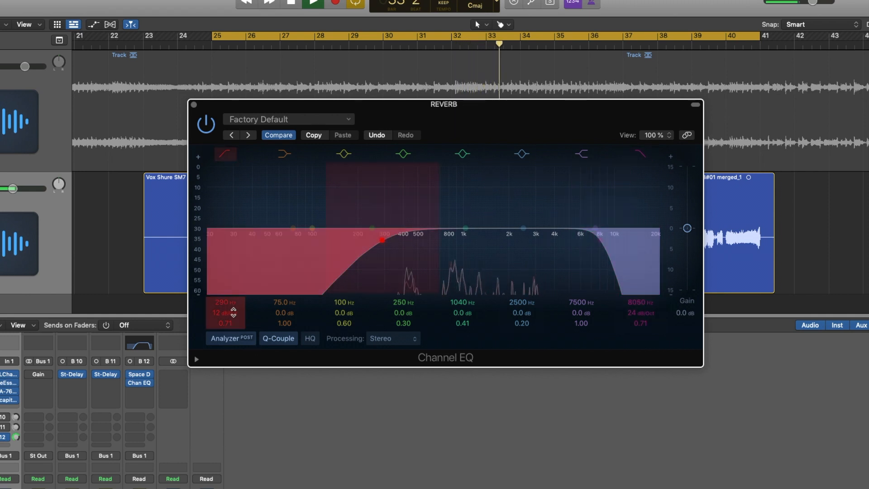
Set the low cut to 252 Hz at 18 dB/Oct, compare with the EQ bypassed, and close it.
{"action": "left_click_drag", "start_coordinate": [232, 312], "coordinate": [231, 307]}
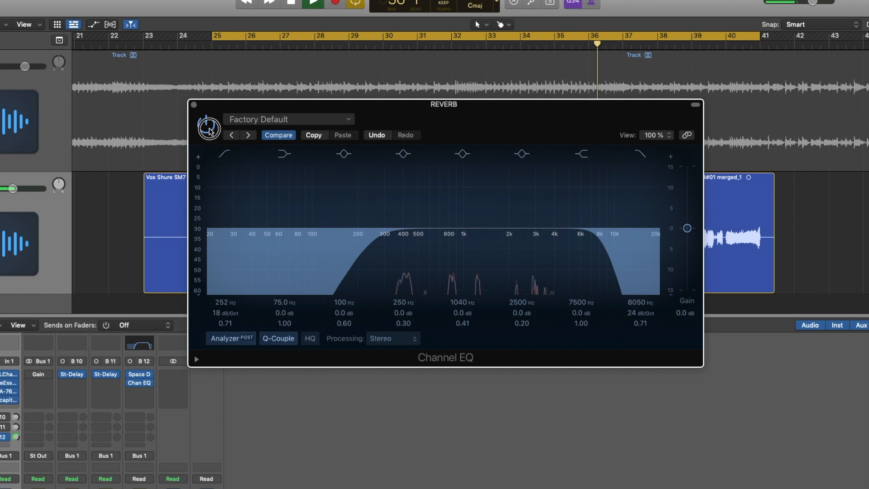
{"action": "left_click", "coordinate": [207, 126]}
{"action": "left_click", "coordinate": [209, 127]}
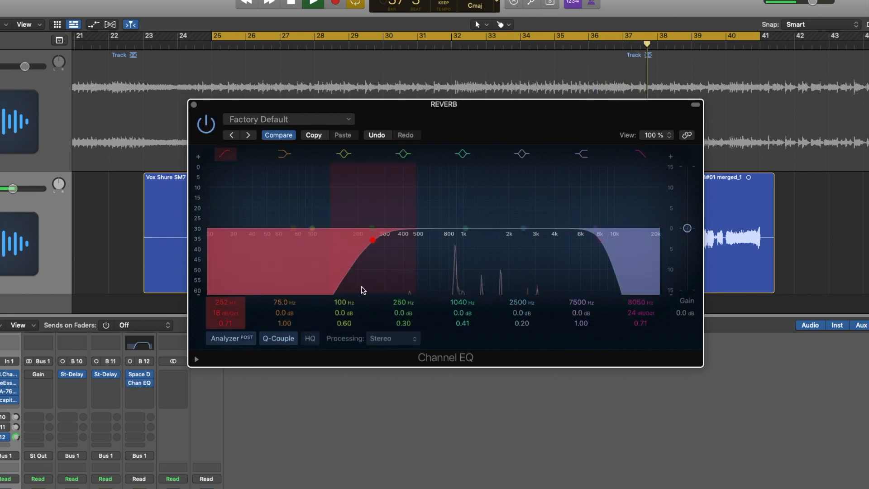
{"action": "left_click", "coordinate": [193, 104]}
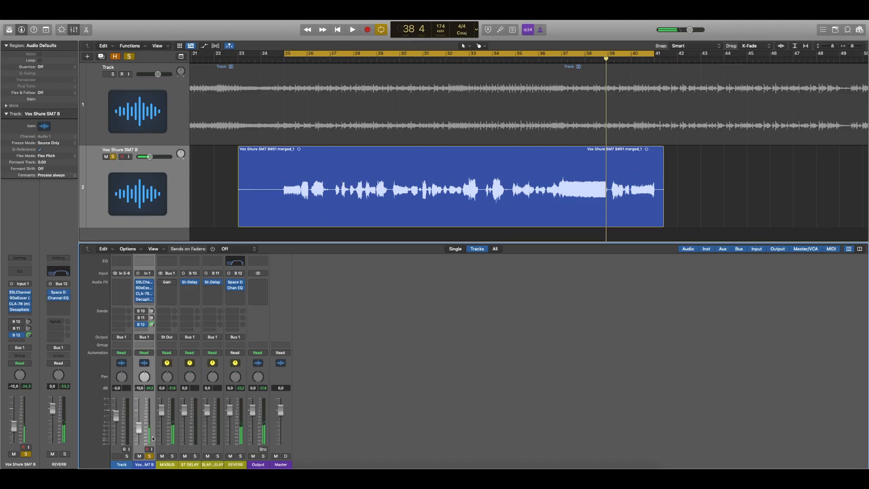
Unsolo the vocal and adjust its Bus 12 send level while playing the full mix.
{"action": "left_click", "coordinate": [150, 456]}
{"action": "mouse_move", "coordinate": [151, 324]}
{"action": "left_mouse_down"}
{"action": "mouse_move", "coordinate": [152, 347]}
{"action": "mouse_move", "coordinate": [154, 304]}
{"action": "mouse_move", "coordinate": [154, 324]}
{"action": "mouse_move", "coordinate": [156, 315]}
{"action": "left_mouse_up"}
{"action": "key", "text": "space"}
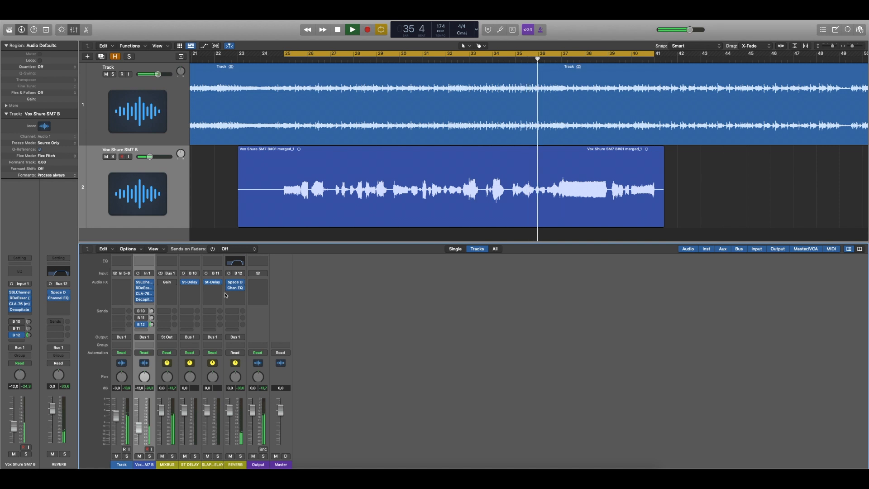
{"action": "key", "text": "space"}
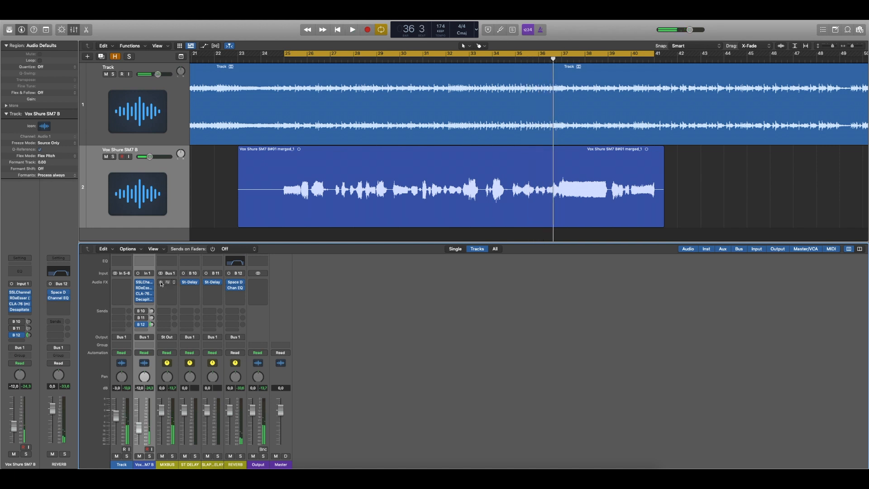
Open REVERB's Channel EQ, then compare the playing mix with the mono Gain plug-in on MIXBUS bypassed and active, leaving it active.
{"action": "left_click", "coordinate": [236, 290]}
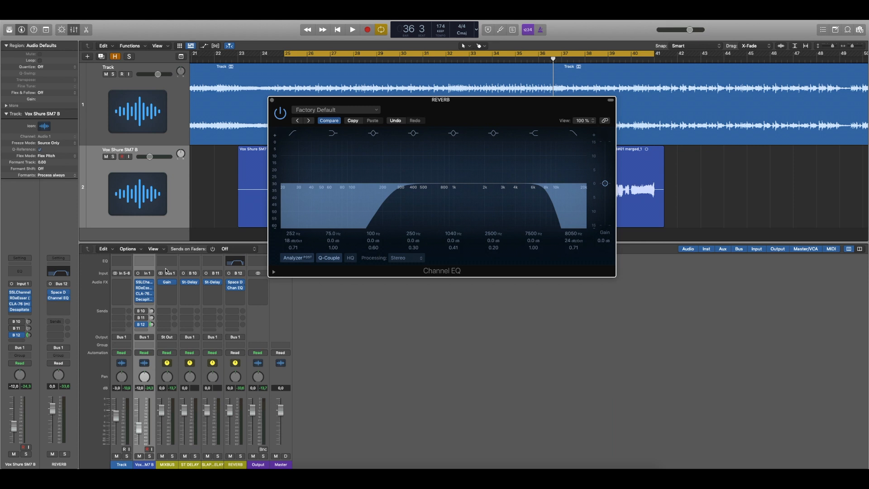
{"action": "left_click", "coordinate": [167, 284]}
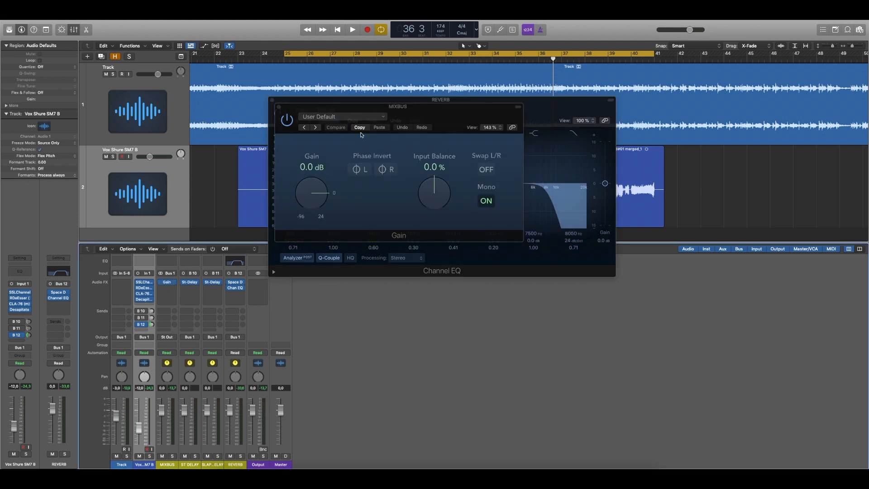
{"action": "key", "text": "space"}
{"action": "left_click", "coordinate": [283, 114]}
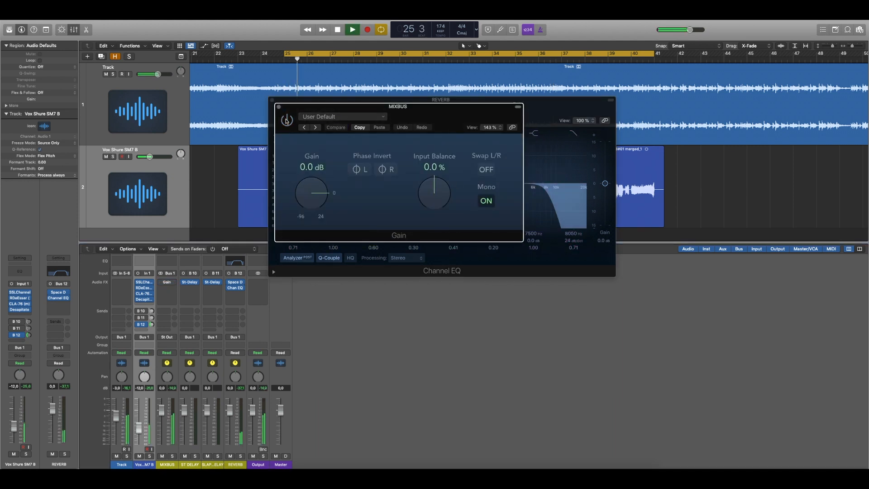
{"action": "left_click", "coordinate": [279, 109]}
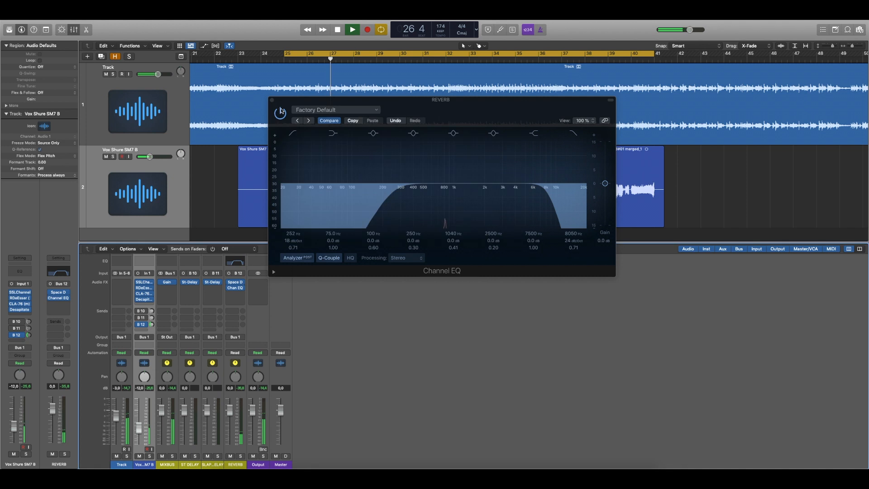
Sweep a boosted peak band through REVERB's Channel EQ, try it at 790 Hz and -3.0 dB, switch the band off, and close the EQ.
{"action": "left_click_drag", "start_coordinate": [413, 247], "coordinate": [413, 240]}
{"action": "left_click_drag", "start_coordinate": [392, 183], "coordinate": [438, 141]}
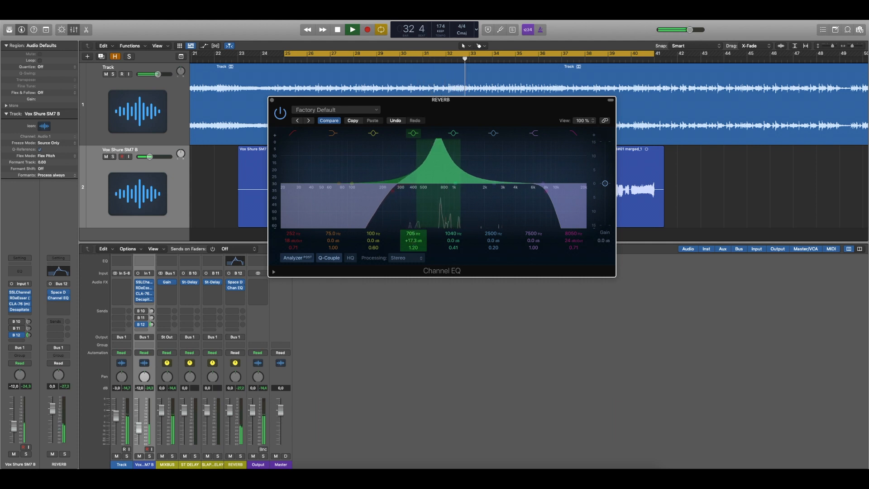
{"action": "mouse_move", "coordinate": [413, 232]}
{"action": "left_mouse_down"}
{"action": "mouse_move", "coordinate": [413, 260]}
{"action": "mouse_move", "coordinate": [413, 215]}
{"action": "mouse_move", "coordinate": [413, 259]}
{"action": "mouse_move", "coordinate": [412, 247]}
{"action": "left_mouse_up"}
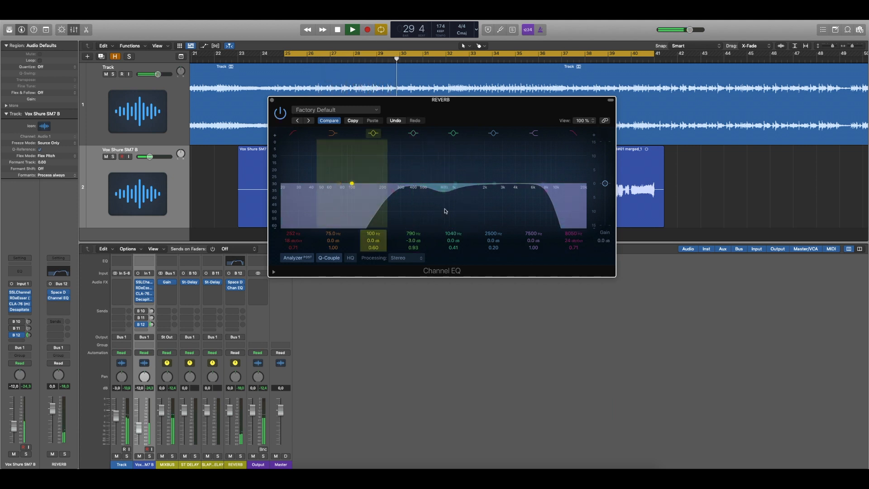
{"action": "left_click", "coordinate": [412, 133]}
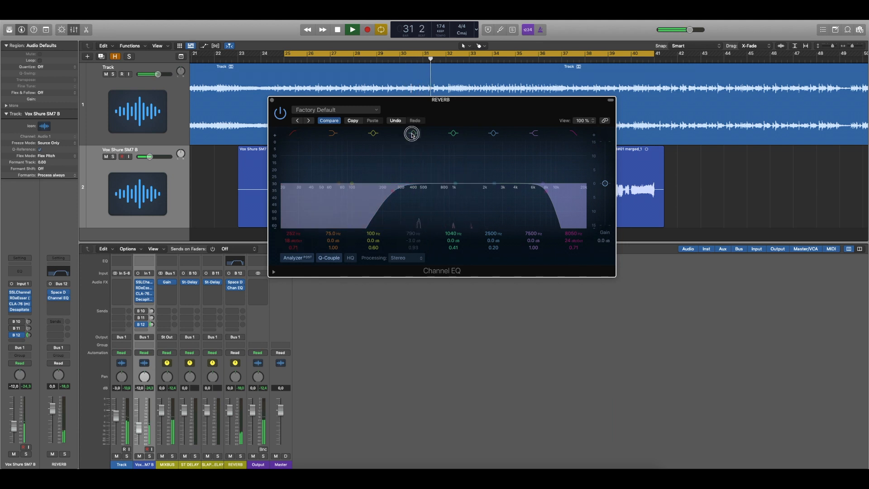
{"action": "left_click", "coordinate": [272, 100]}
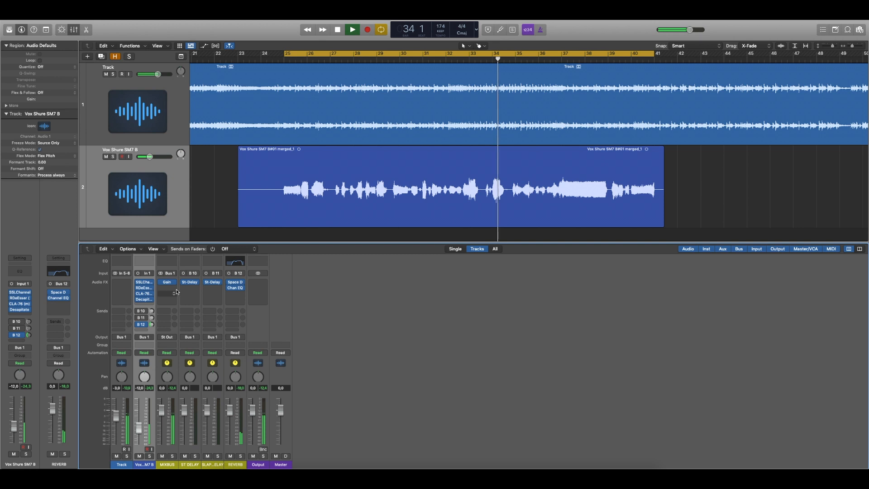
Bypass the Gain plug-in on MIXBUS, stop playback, and switch the vocal's active send from Bus 12 to Bus 11.
{"action": "left_click", "coordinate": [161, 281]}
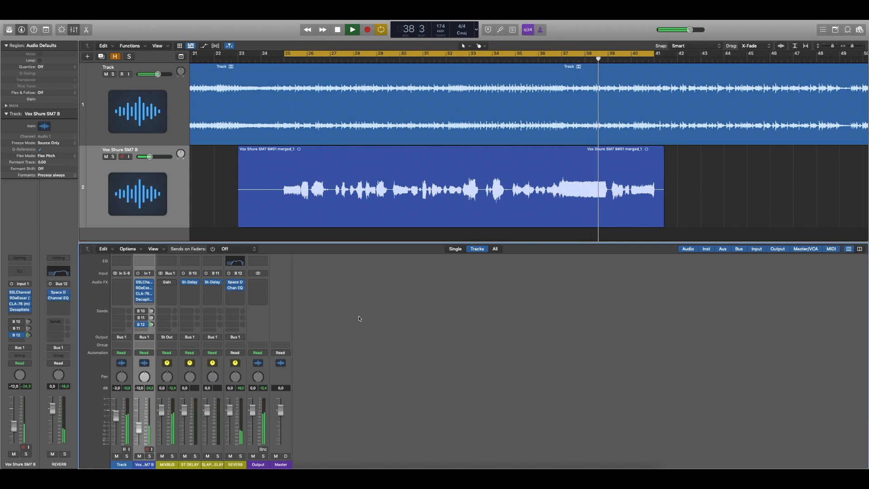
{"action": "key", "text": "space"}
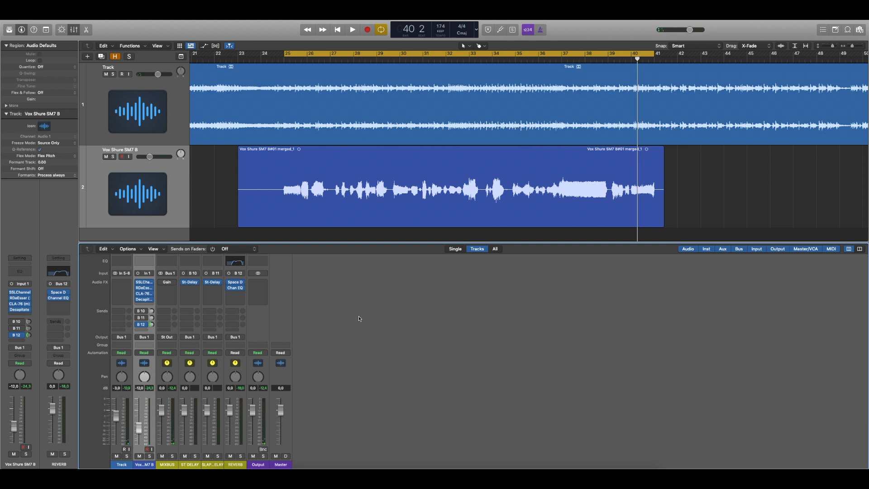
{"action": "left_click", "coordinate": [138, 325]}
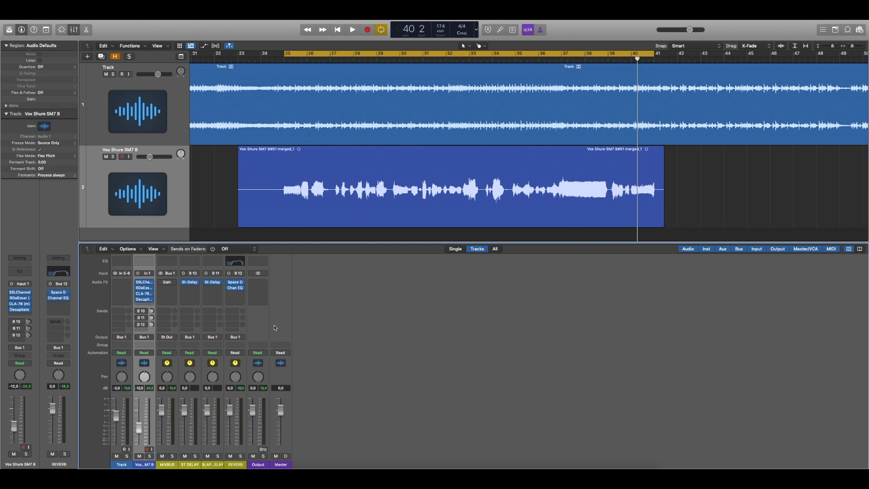
{"action": "left_click", "coordinate": [138, 318]}
Add a Bus 13 send to the vocal channel and name its new aux channel M DELAY.
{"action": "left_click", "coordinate": [144, 331]}
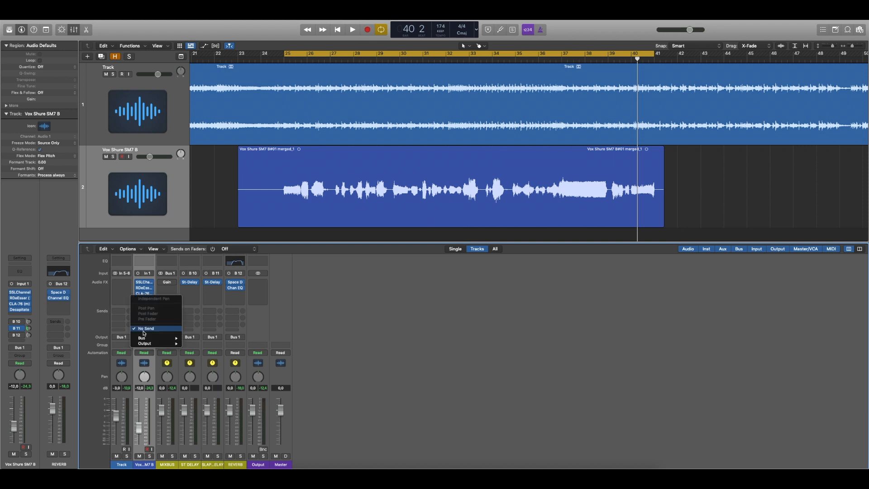
{"action": "mouse_move", "coordinate": [162, 338]}
{"action": "left_click", "coordinate": [197, 319]}
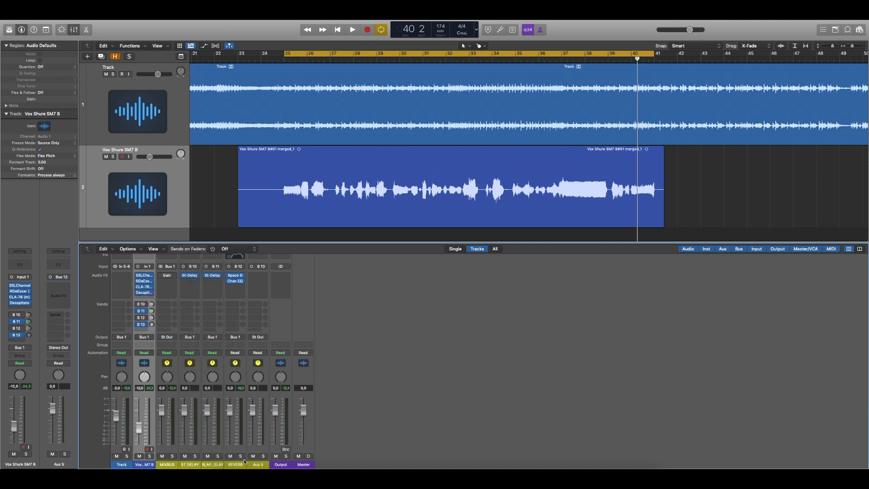
{"action": "left_click", "coordinate": [258, 465]}
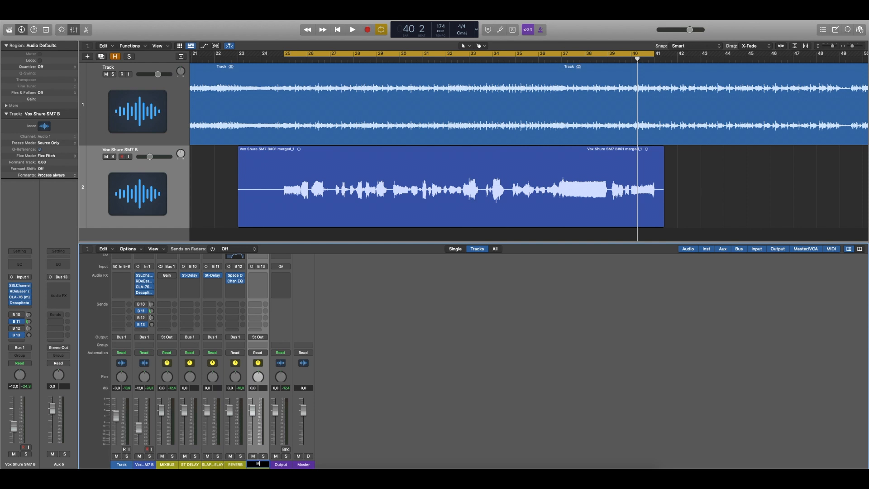
{"action": "key", "text": "Return"}
Insert a Tape Delay on the M DELAY aux channel.
{"action": "left_click", "coordinate": [261, 292]}
{"action": "mouse_move", "coordinate": [274, 308]}
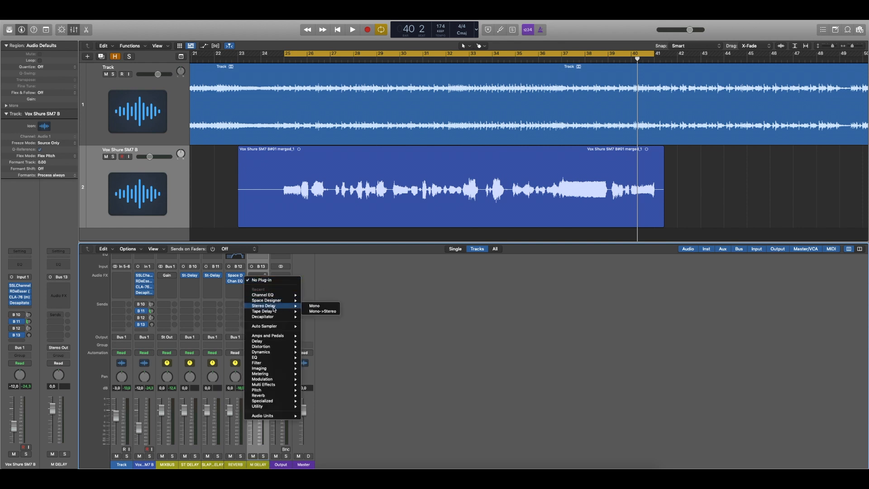
{"action": "left_click", "coordinate": [308, 312]}
{"action": "left_click_drag", "start_coordinate": [393, 104], "coordinate": [470, 157]}
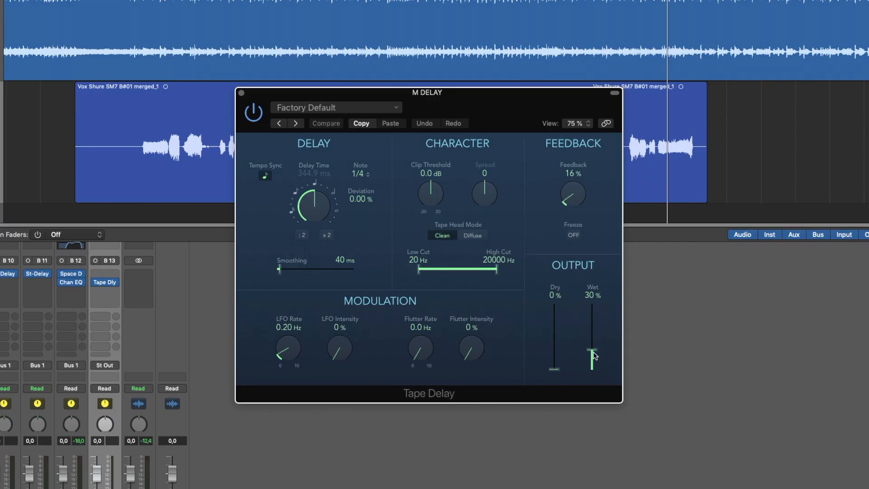
Set the Tape Delay to 100% wet and 0% feedback, with a 230 Hz low cut and a 7000 Hz high cut.
{"action": "left_click_drag", "start_coordinate": [587, 326], "coordinate": [588, 263]}
{"action": "left_click_drag", "start_coordinate": [574, 197], "coordinate": [578, 209]}
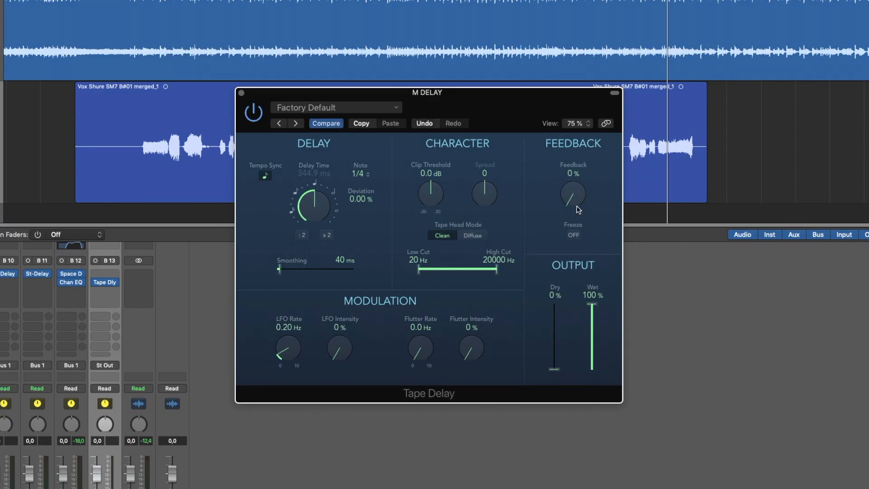
{"action": "left_click_drag", "start_coordinate": [421, 273], "coordinate": [486, 272]}
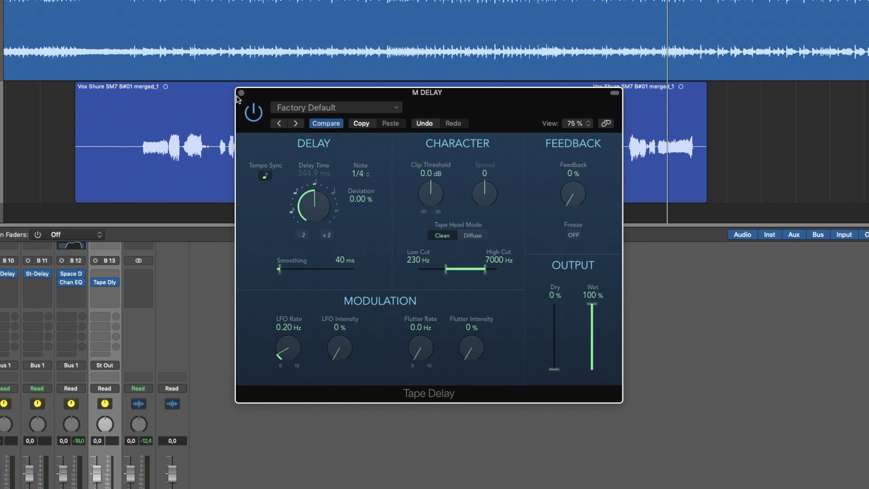
Play the vocal soloed while raising its Bus 13 send level, and unsolo it to hear the full mix.
{"action": "left_click", "coordinate": [67, 488]}
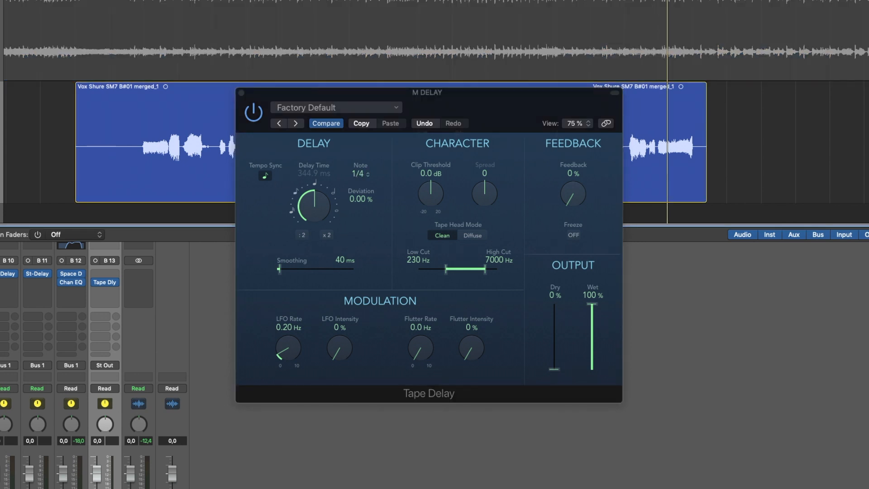
{"action": "key", "text": "space"}
{"action": "left_click_drag", "start_coordinate": [18, 328], "coordinate": [74, 282]}
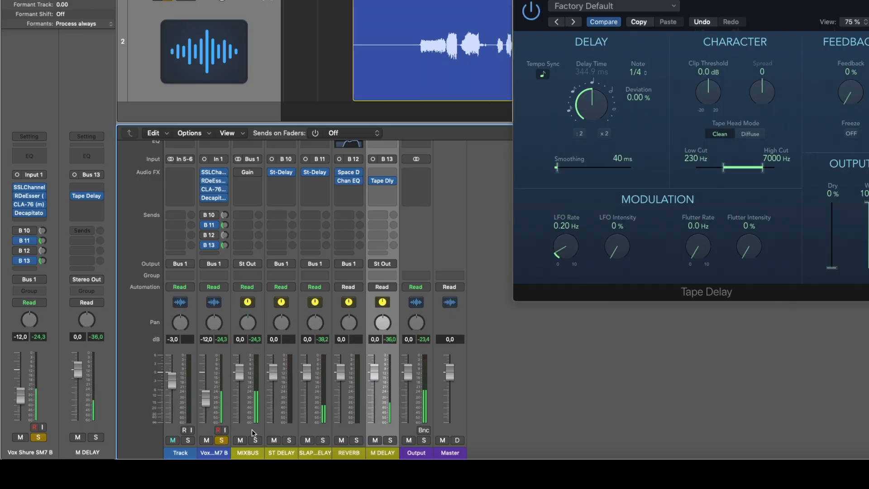
{"action": "left_click", "coordinate": [222, 440]}
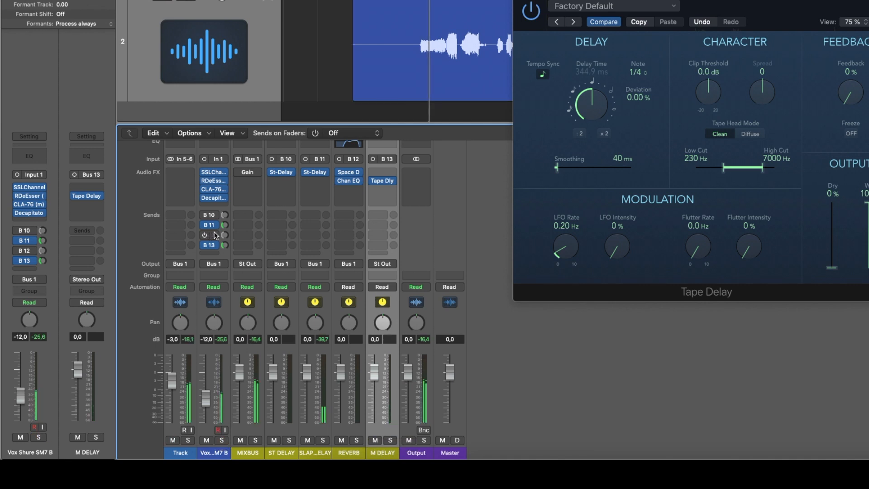
Close the Tape Delay and set the vocal's Bus 13 send level to -26.1 dB while the full mix plays.
{"action": "left_click_drag", "start_coordinate": [227, 247], "coordinate": [226, 261]}
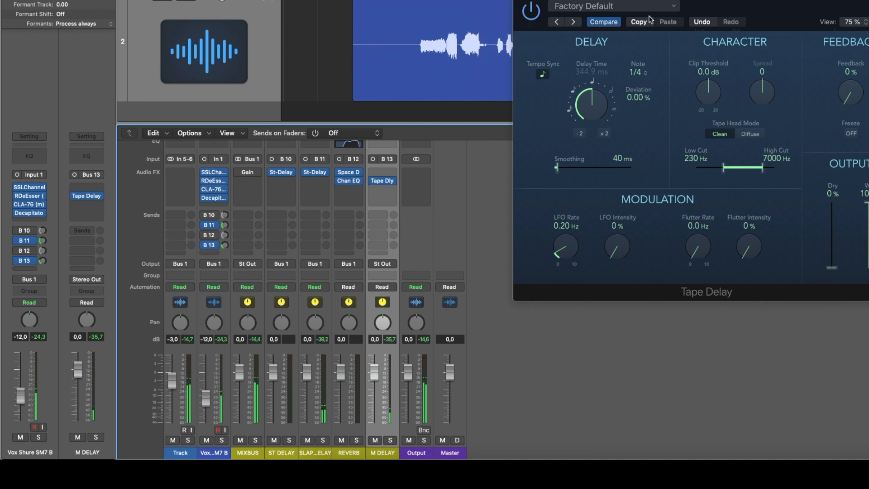
{"action": "left_click", "coordinate": [519, 0]}
{"action": "left_click", "coordinate": [205, 245]}
{"action": "left_click_drag", "start_coordinate": [224, 245], "coordinate": [224, 249]}
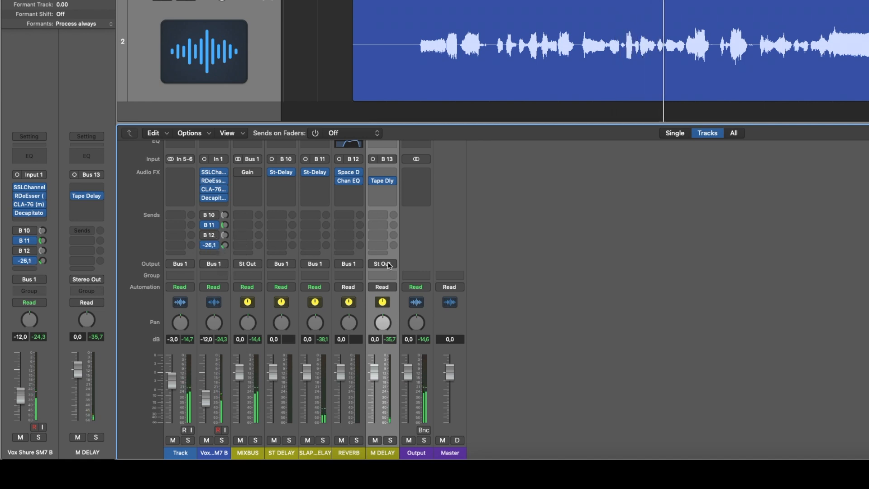
Route the output of the M DELAY channel to Bus 1.
{"action": "left_click_drag", "start_coordinate": [382, 263], "coordinate": [394, 287]}
{"action": "mouse_move", "coordinate": [394, 299]}
{"action": "left_click", "coordinate": [452, 138]}
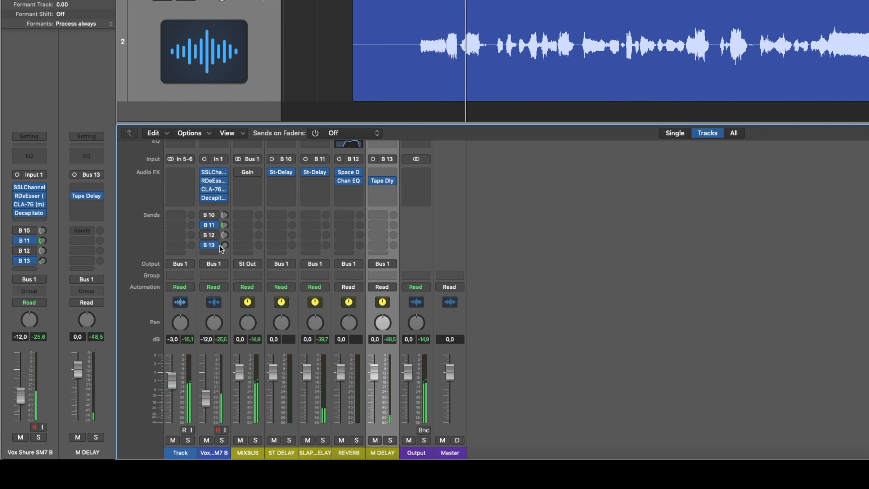
Compare the playing mix with the vocal's Bus 13 and Bus 11 sends off and on, and readjust the Bus 13 send level.
{"action": "left_click", "coordinate": [205, 245]}
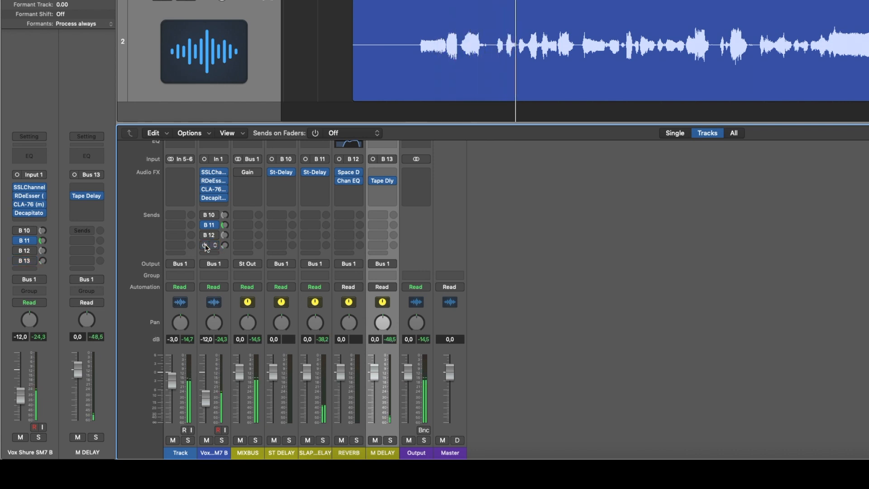
{"action": "mouse_move", "coordinate": [202, 224]}
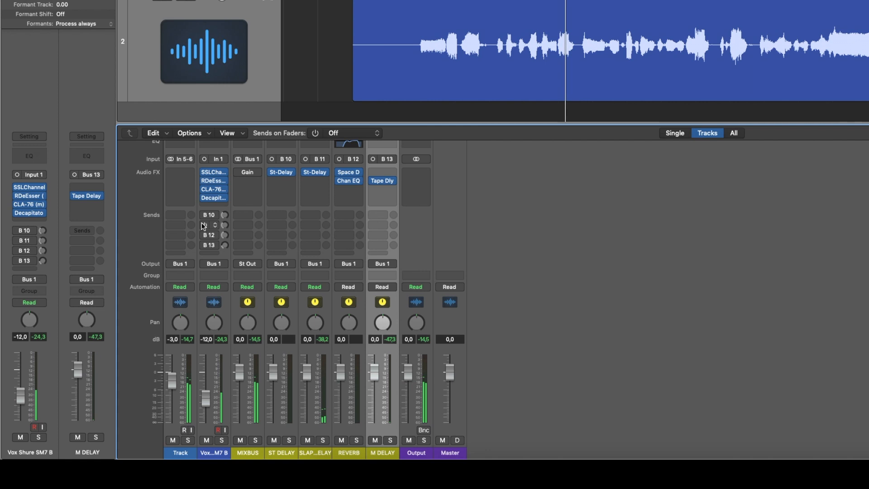
{"action": "left_click", "coordinate": [202, 223]}
{"action": "left_click", "coordinate": [203, 246]}
{"action": "left_click_drag", "start_coordinate": [227, 246], "coordinate": [226, 240]}
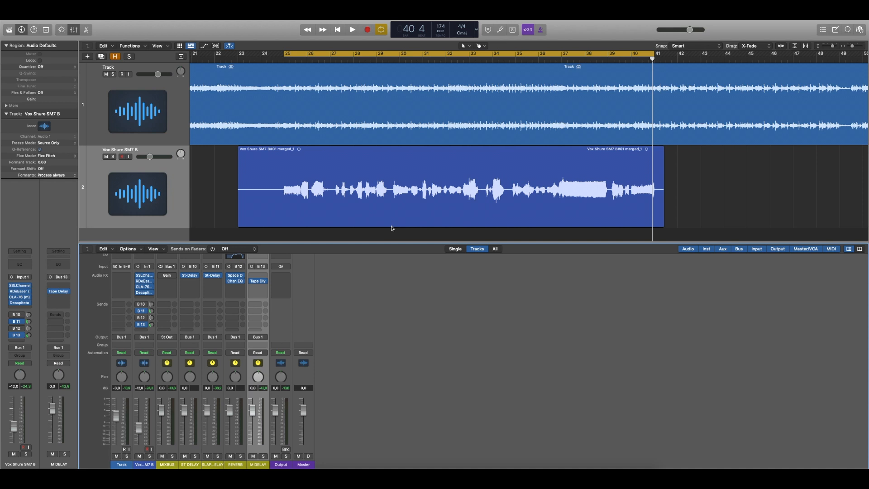
{"action": "scroll", "coordinate": [387, 202], "scroll_direction": "down", "scroll_amount": 1}
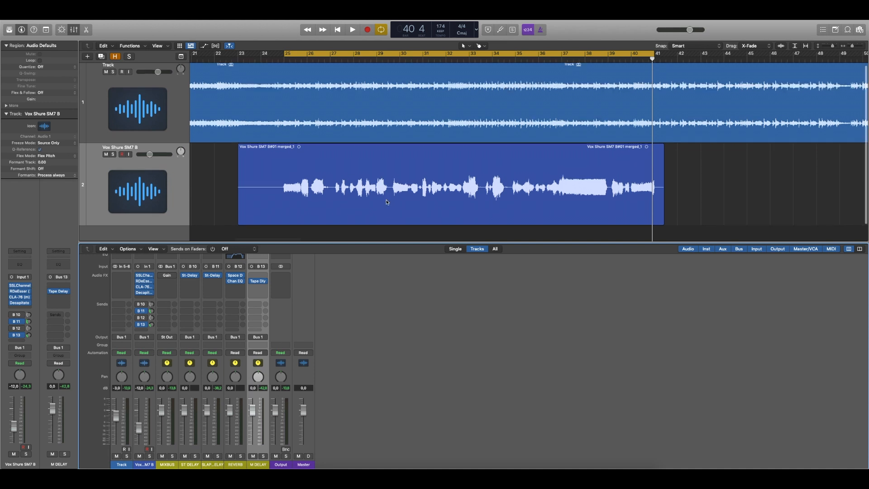